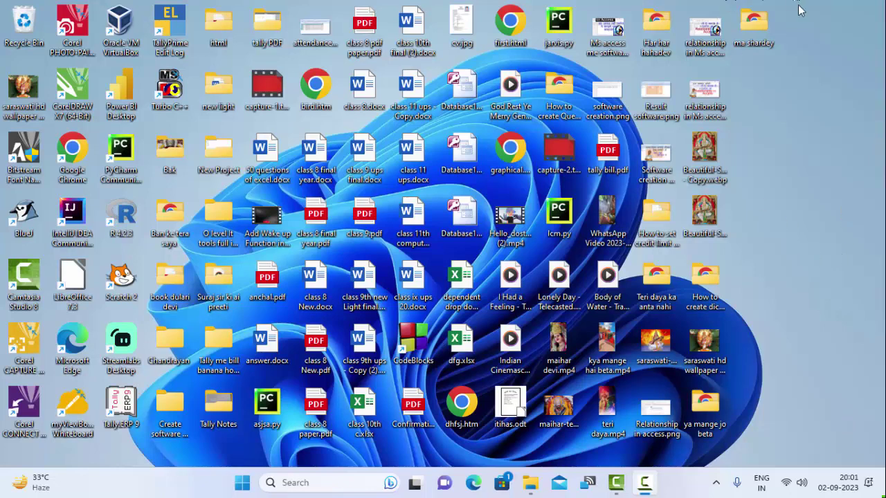
Refresh the desktop and search the Start menu for 'acc'.
right_click(789, 89)
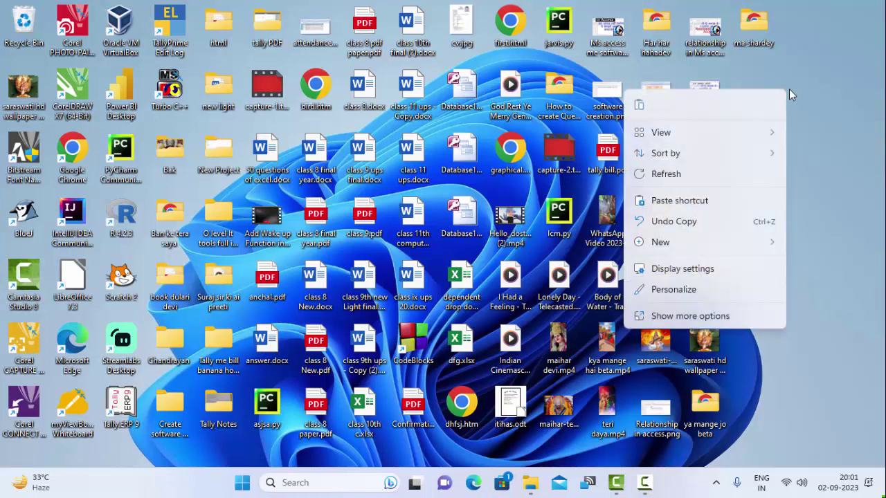
click(726, 175)
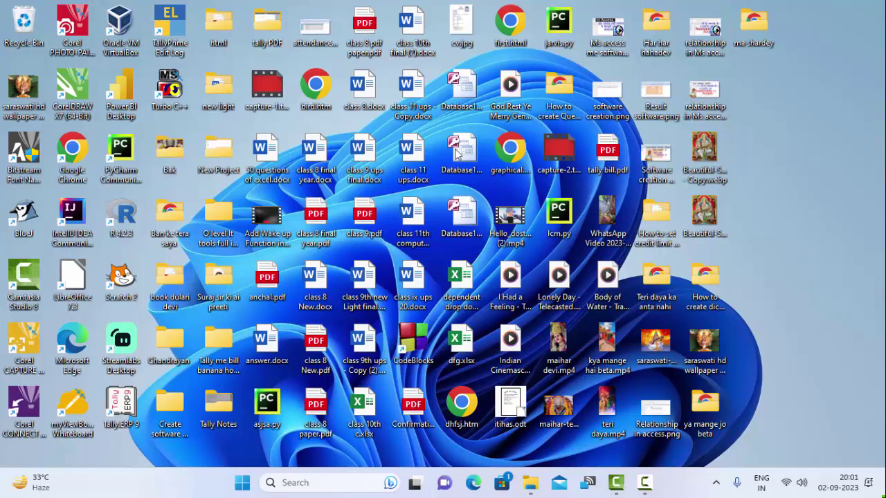
click(243, 483)
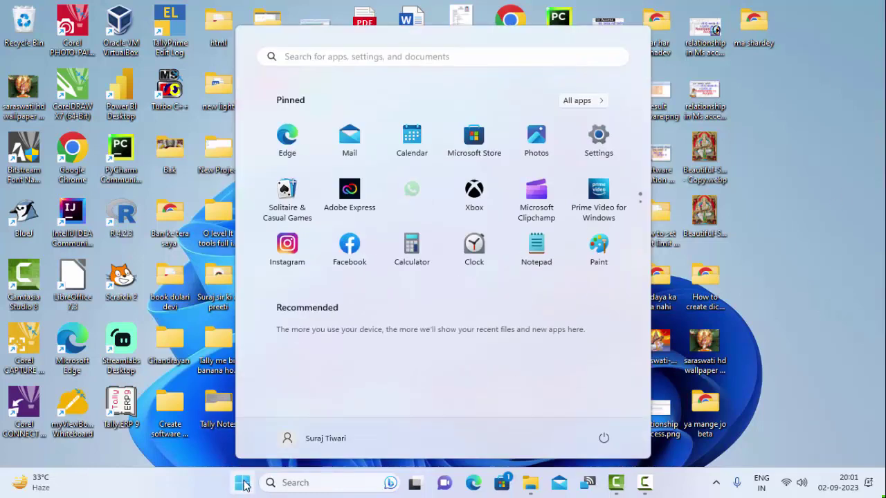
text(acc)
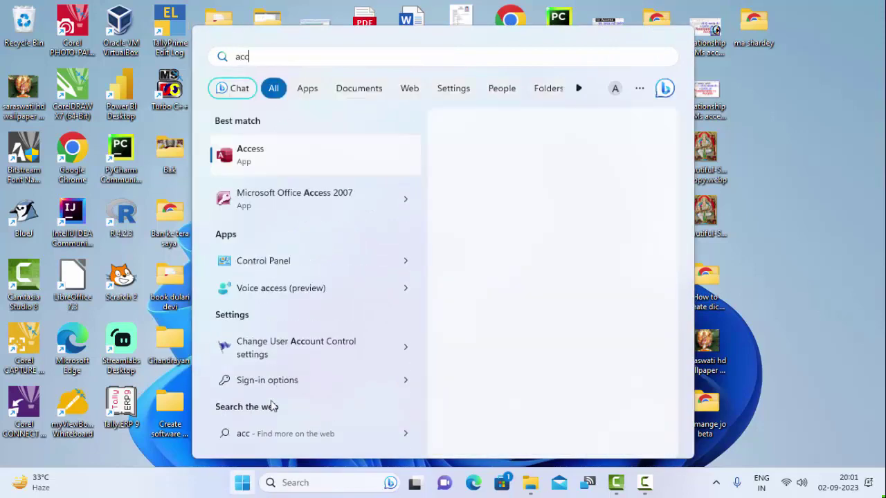
Launch Access 2007 and create the blank database Database184.
click(340, 210)
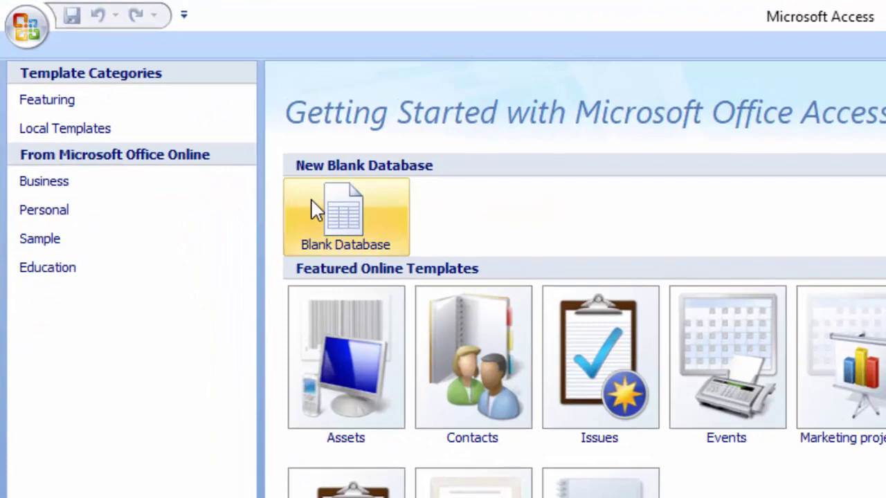
click(360, 232)
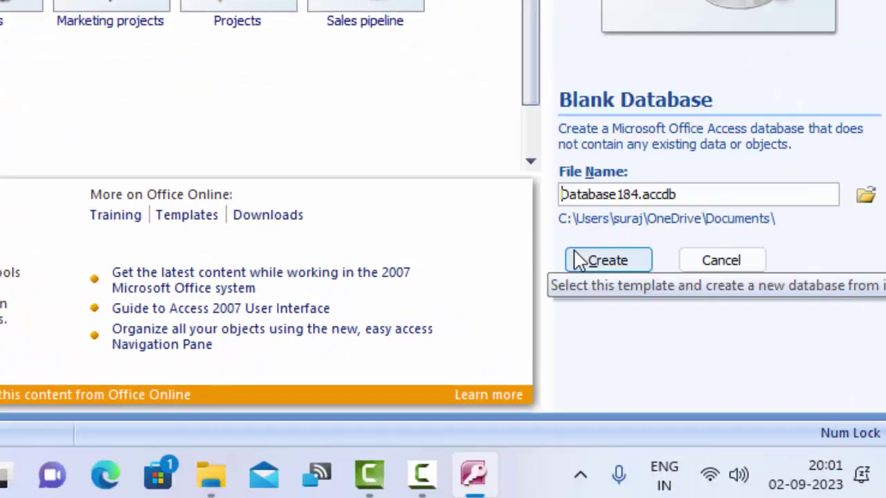
click(626, 263)
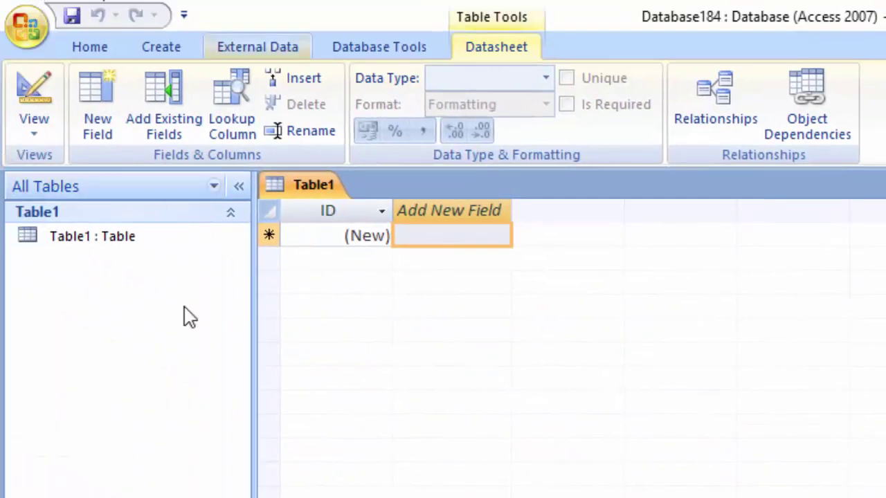
Save the first table as 'Discount' and open it in Design view.
click(51, 75)
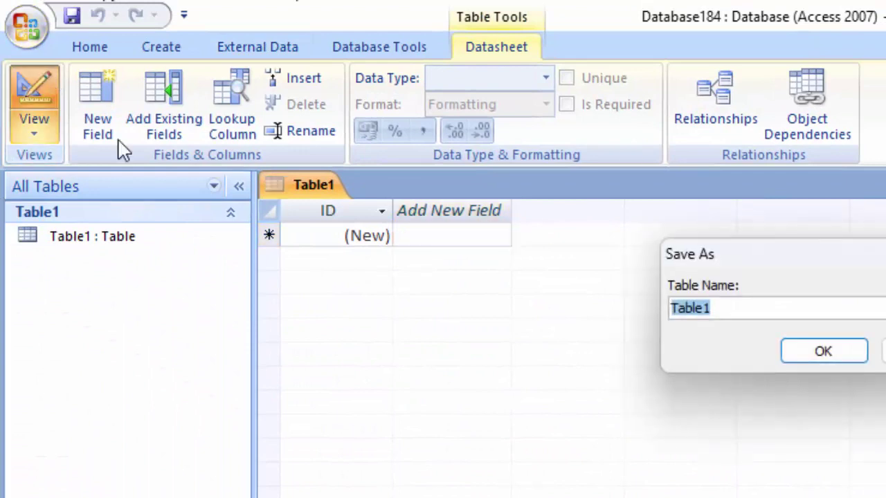
key(BackSpace)
text(Di)
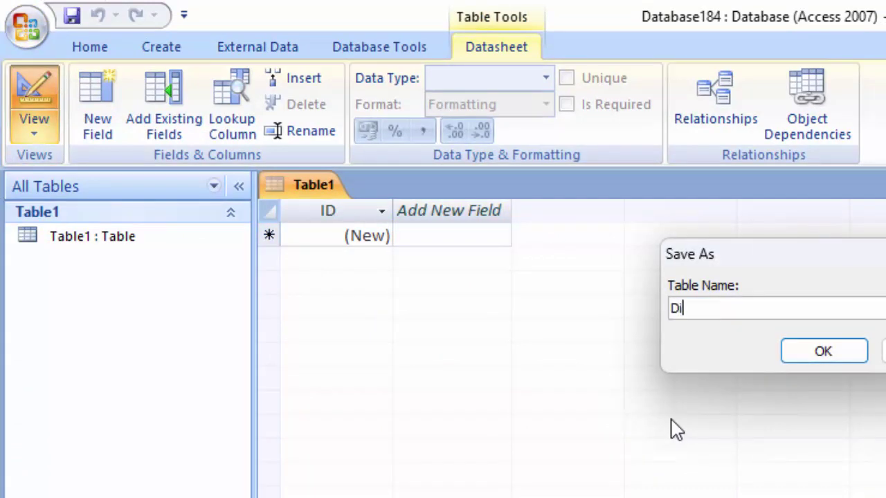
text(scount)
key(Return)
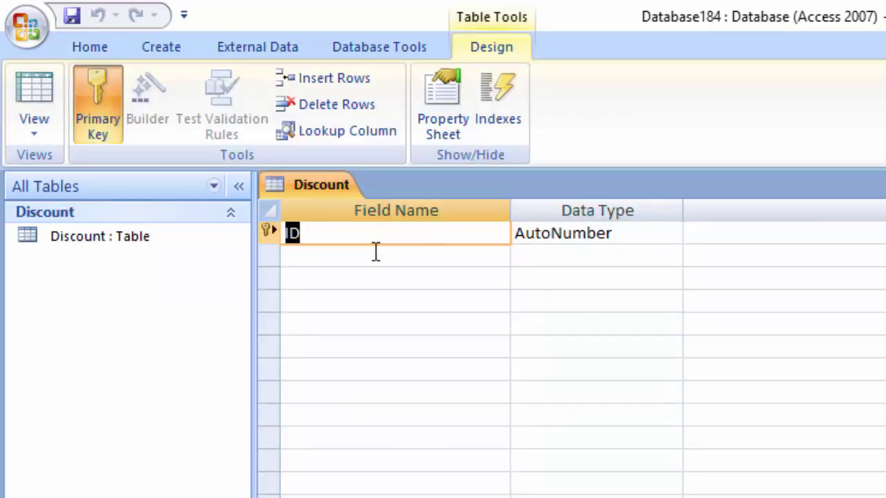
Add a Name_of_product Text field and a Price field of type Currency.
click(357, 258)
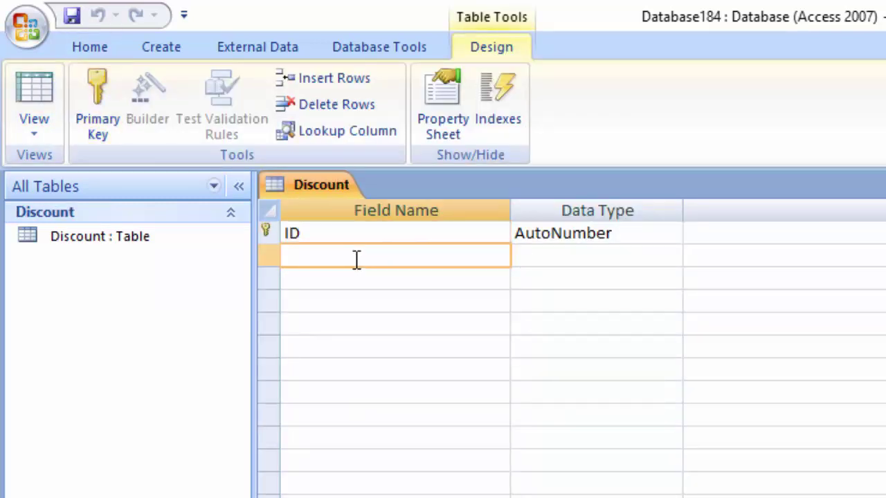
text(Name_o)
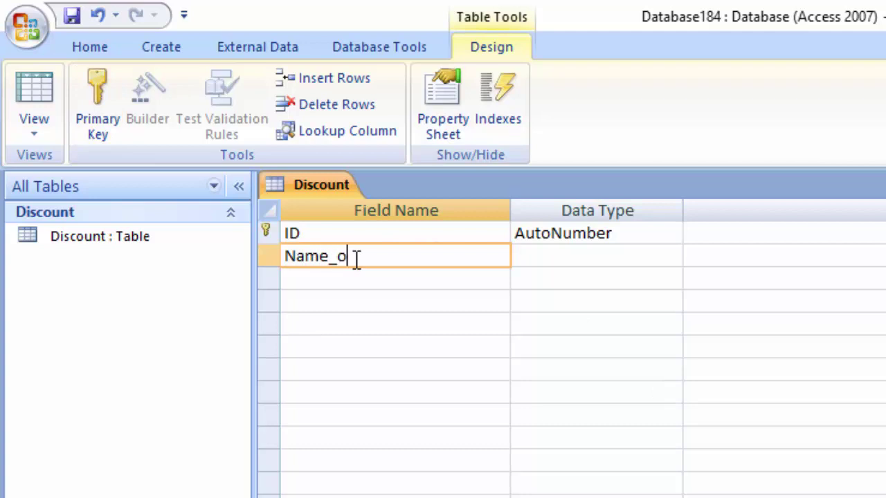
text(f_prod)
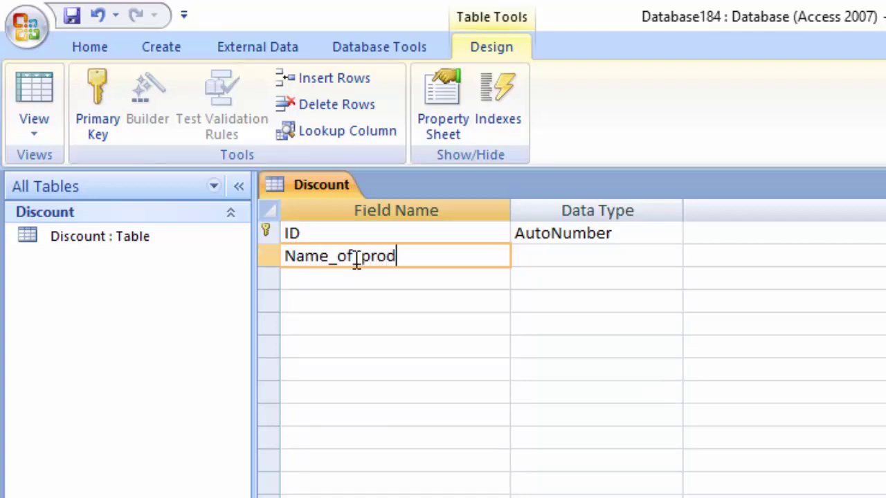
text(uct)
key(Tab)
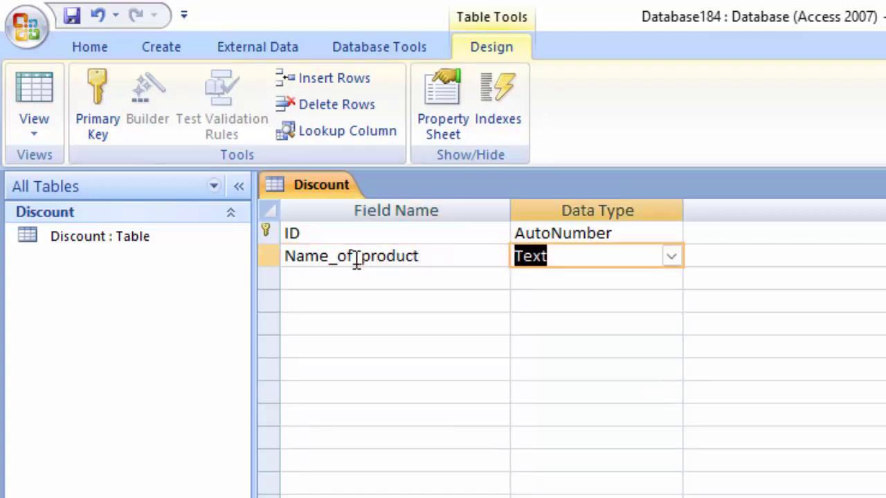
click(391, 280)
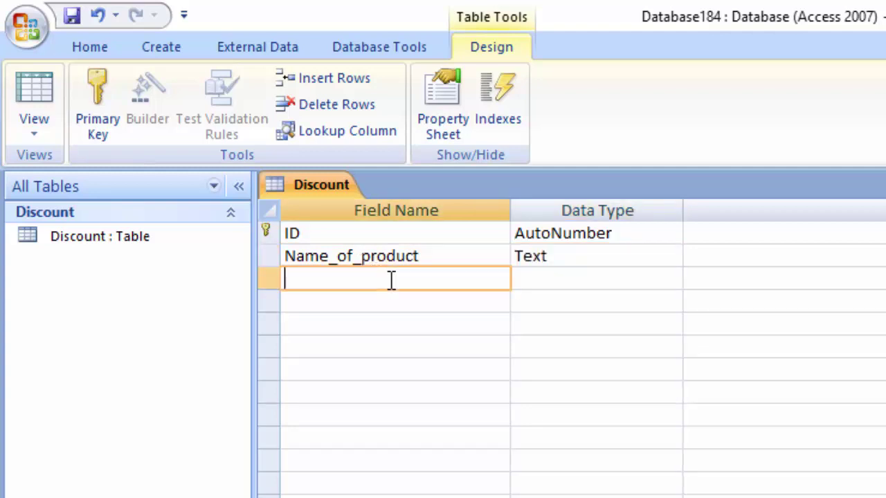
text(Pr)
text(ice)
key(Tab)
click(670, 280)
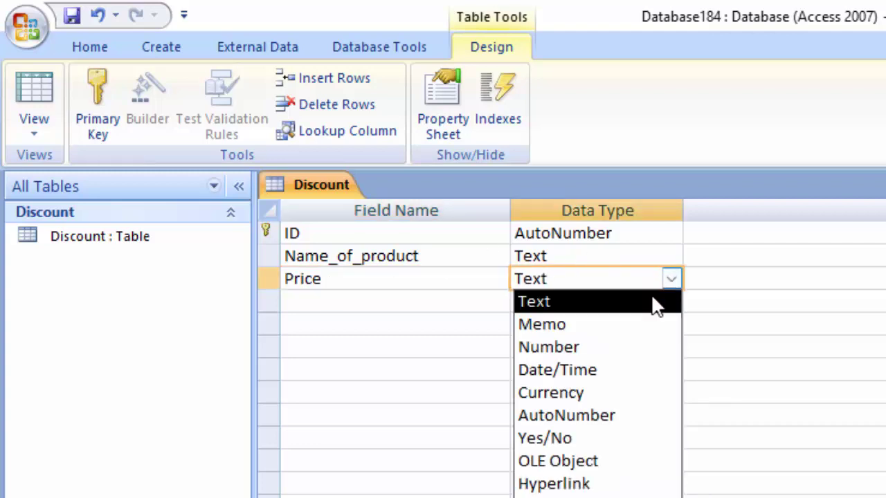
click(613, 393)
Add a Unit field of type Number with field size Double.
click(337, 307)
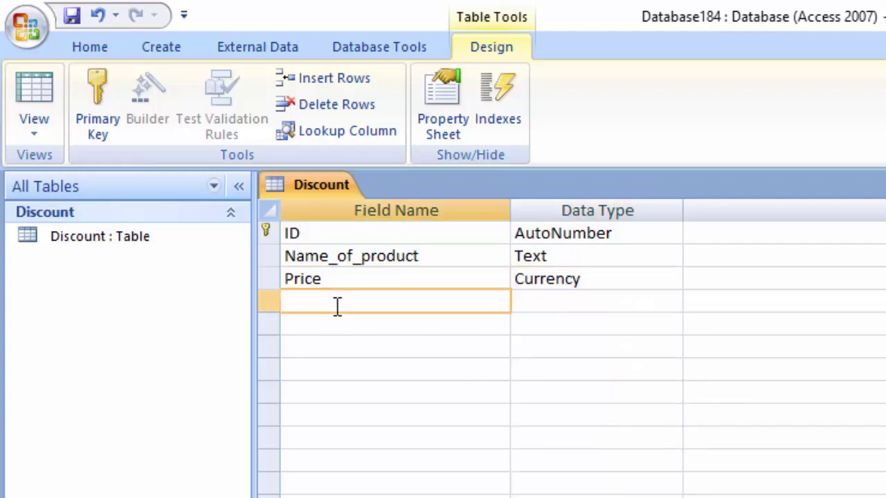
text(Unit)
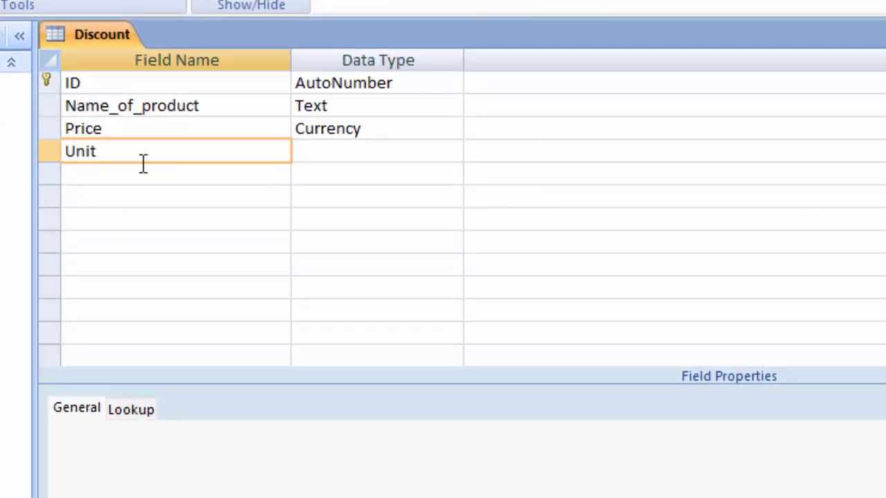
click(348, 158)
click(451, 152)
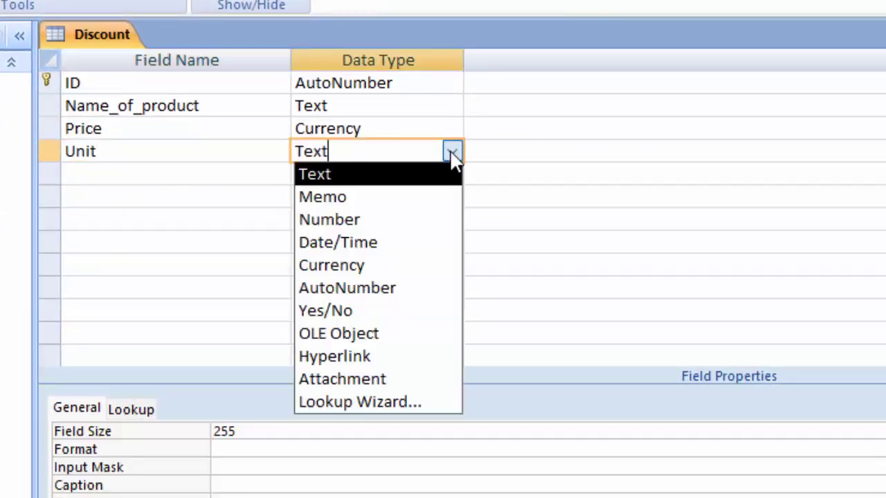
click(330, 220)
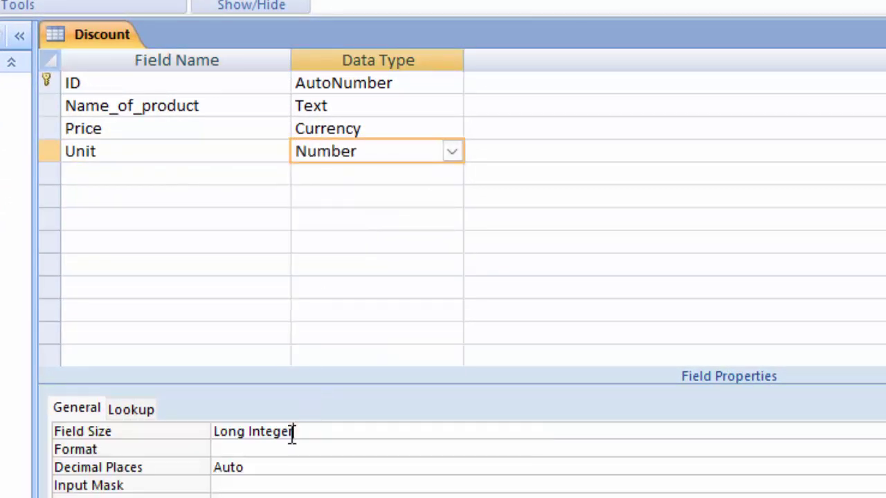
drag(293, 432, 214, 433)
key(BackSpace)
text(s)
key(Delete)
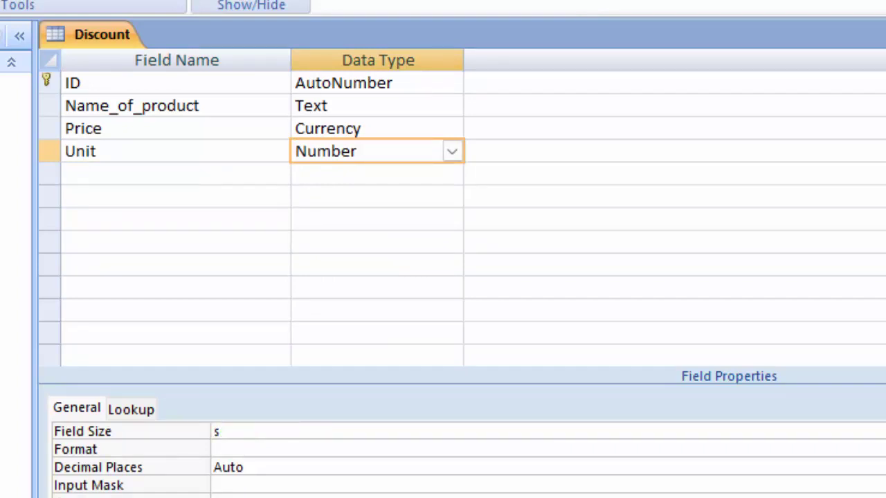
text(d)
key(BackSpace)
key(BackSpace)
text(double)
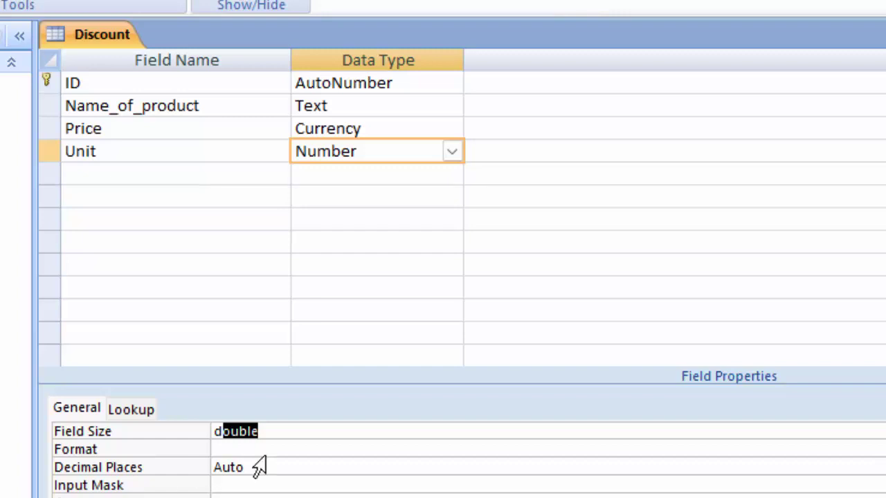
click(169, 177)
Add a Total field of type Number.
click(169, 177)
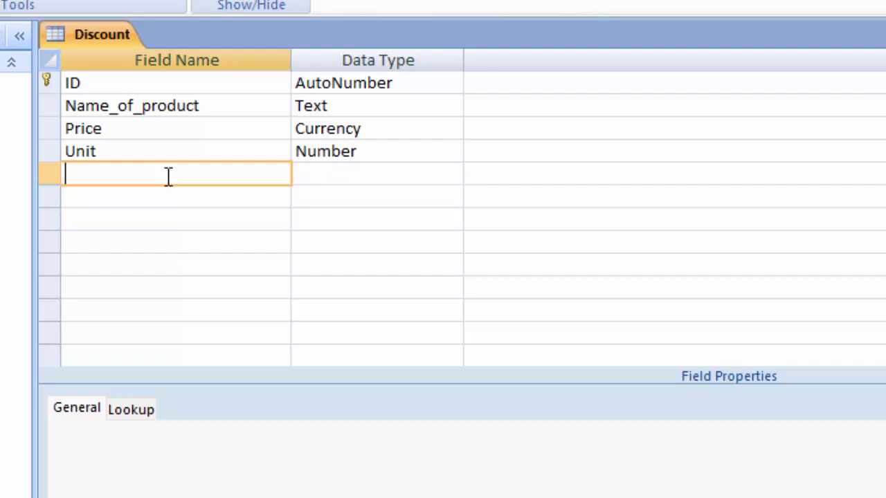
text(Toy)
key(BackSpace)
key(BackSpace)
key(BackSpace)
text(Total)
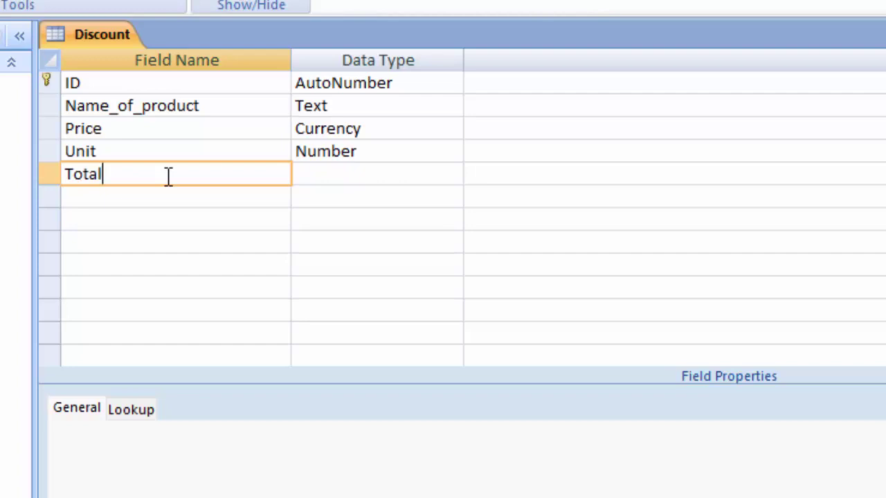
click(337, 171)
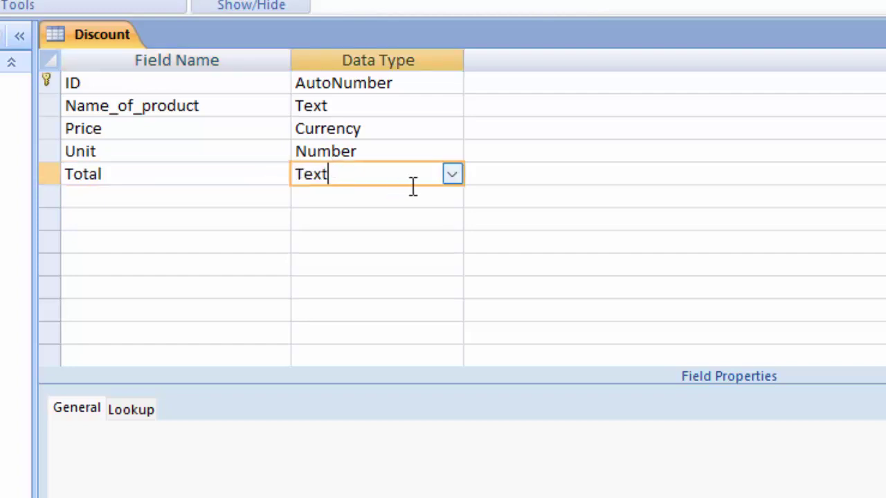
click(461, 174)
click(393, 243)
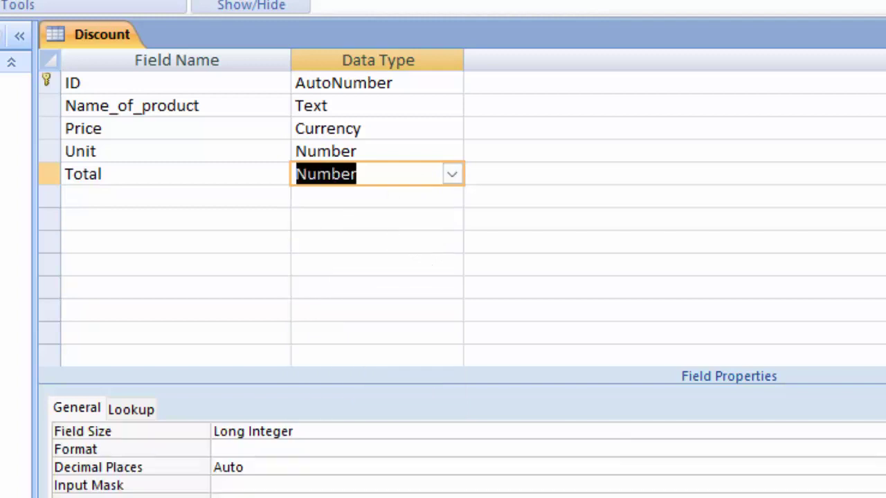
click(124, 189)
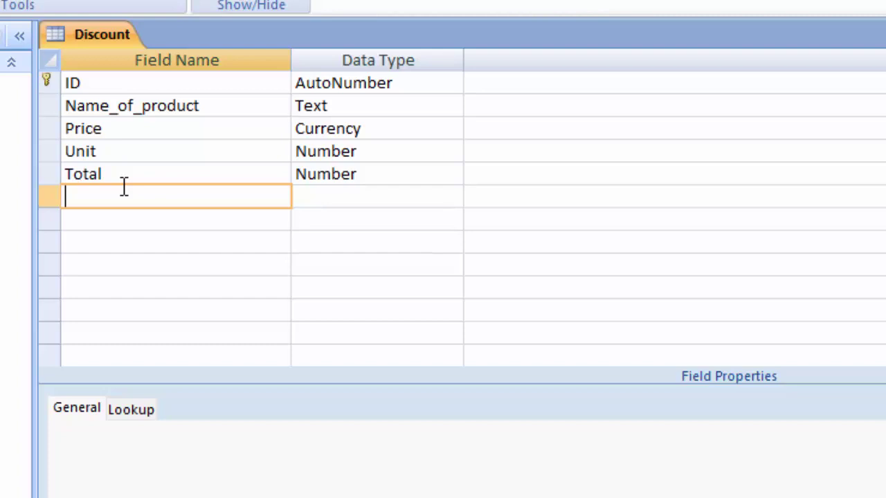
Name the new field Discount and give it the Number data type.
text(D)
text(isco)
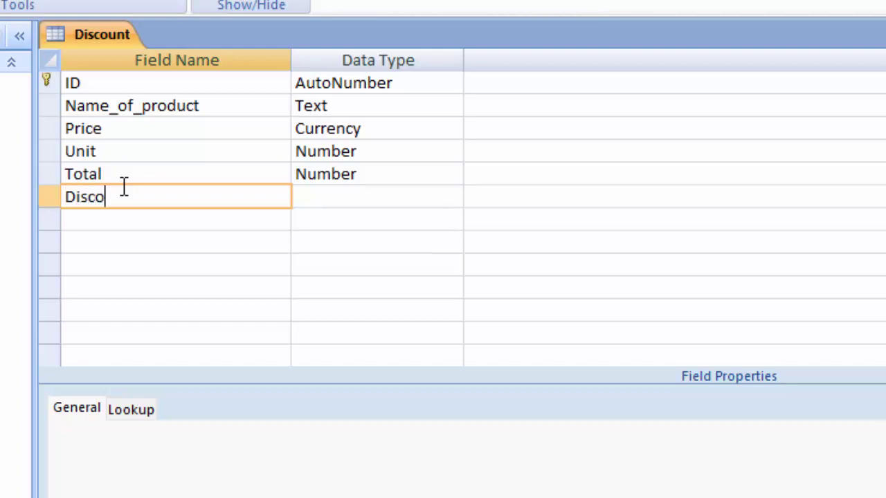
text(unt)
click(376, 199)
click(452, 198)
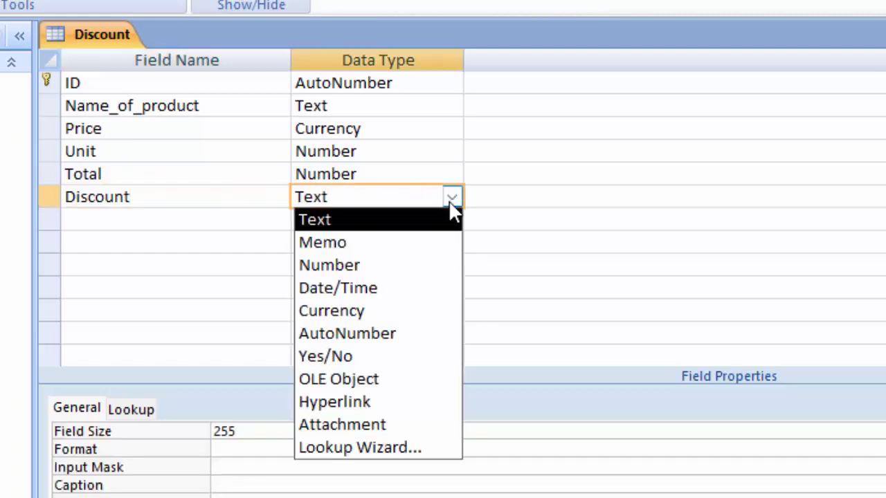
click(382, 259)
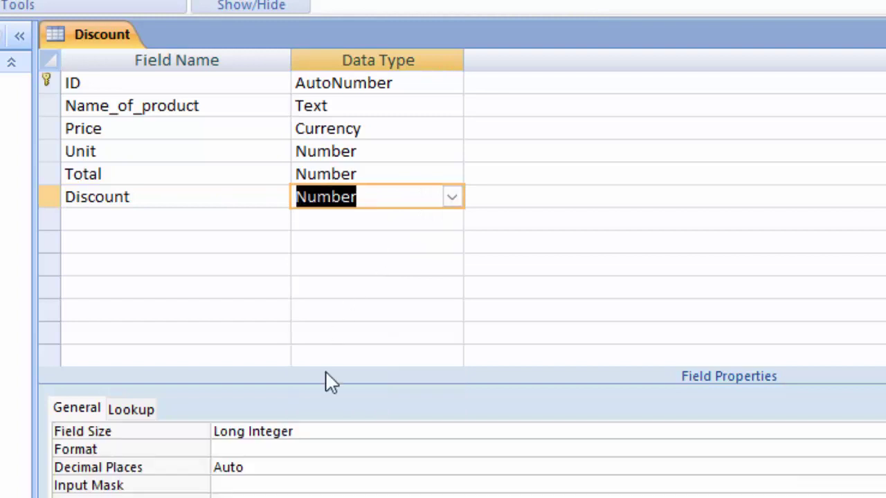
Set the Discount field size to Double and its format to Percent.
click(320, 435)
key(BackSpace)
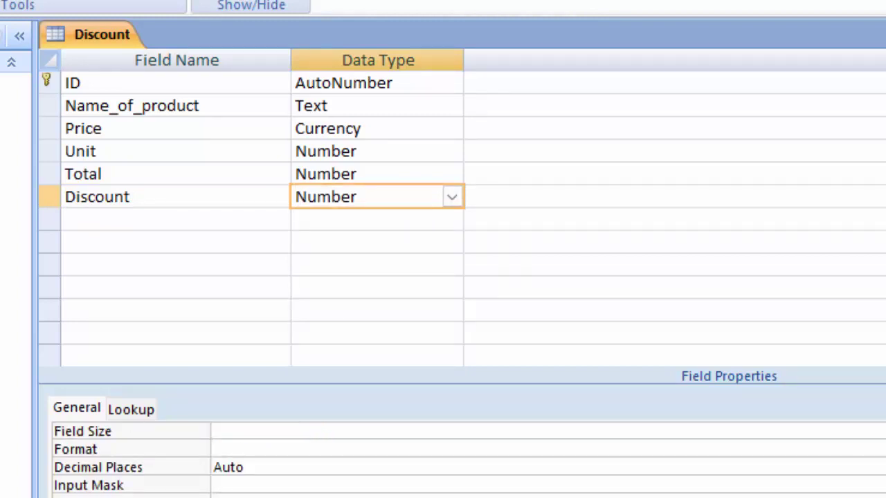
text(double)
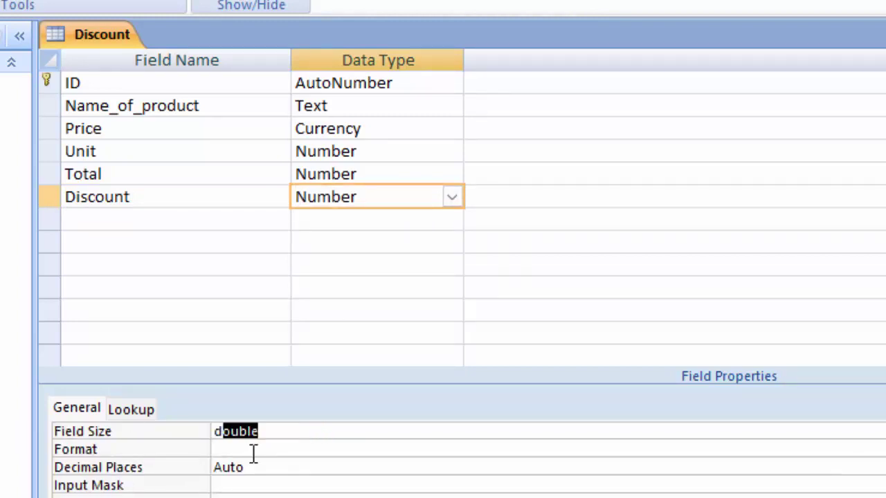
click(253, 450)
key(alt+Down)
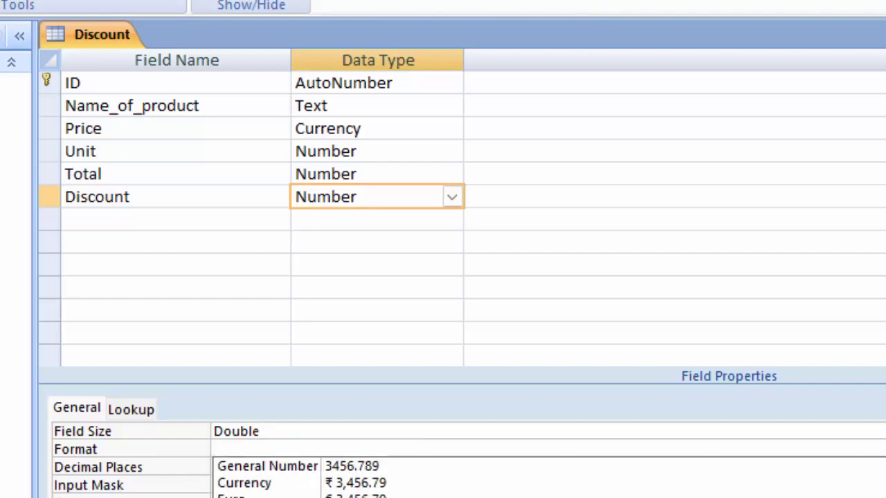
key(Down)
key(Down)
key(Down)
key(Return)
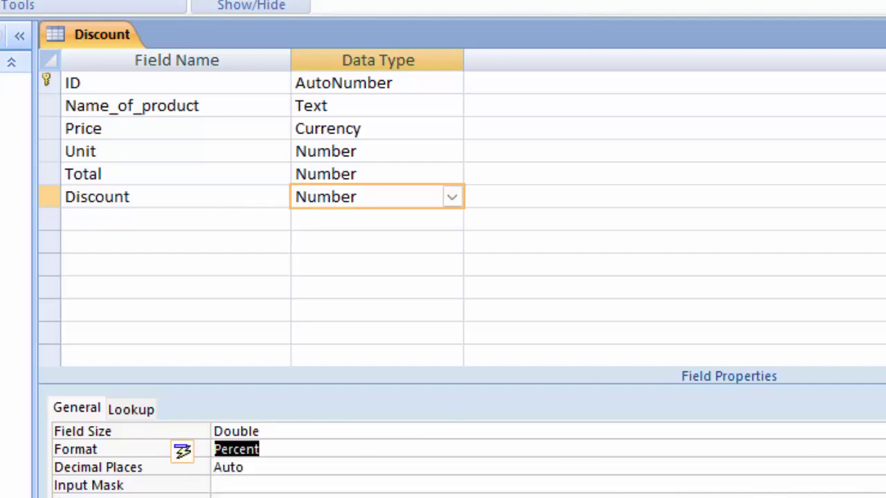
click(162, 215)
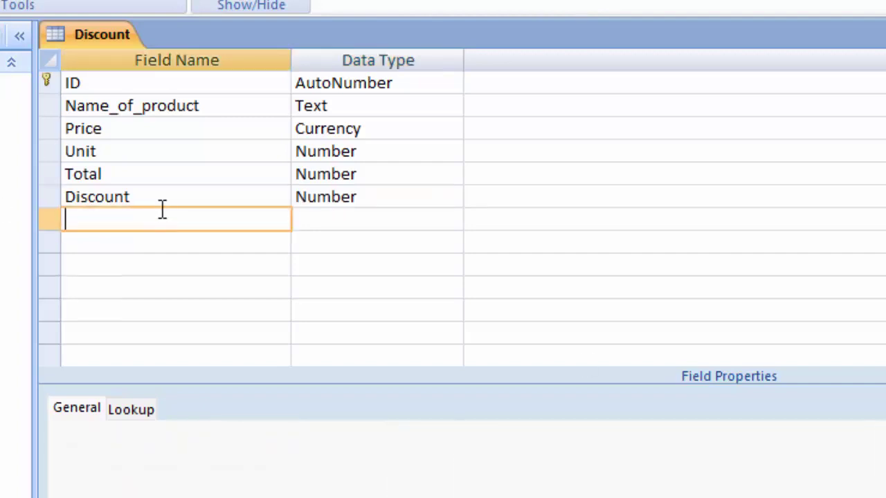
Append ' in %' to the Discount field name and add Final Payable as a Number field.
click(156, 196)
text(i)
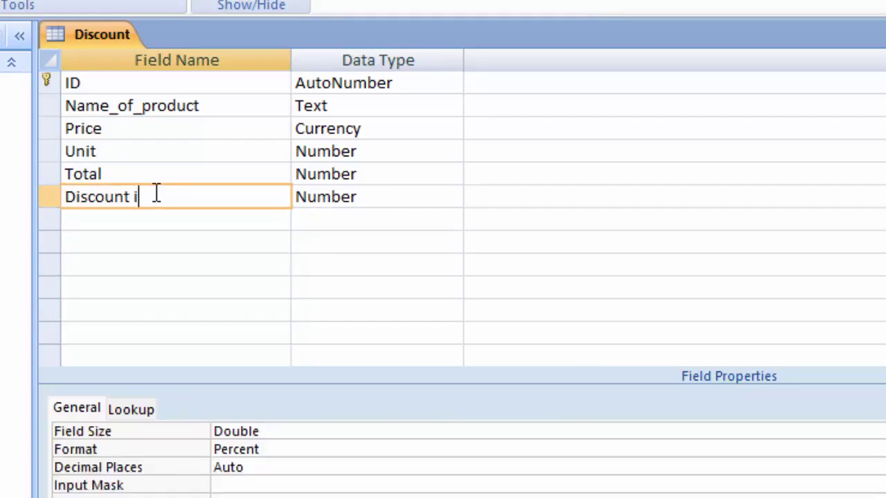
text(n %)
click(184, 219)
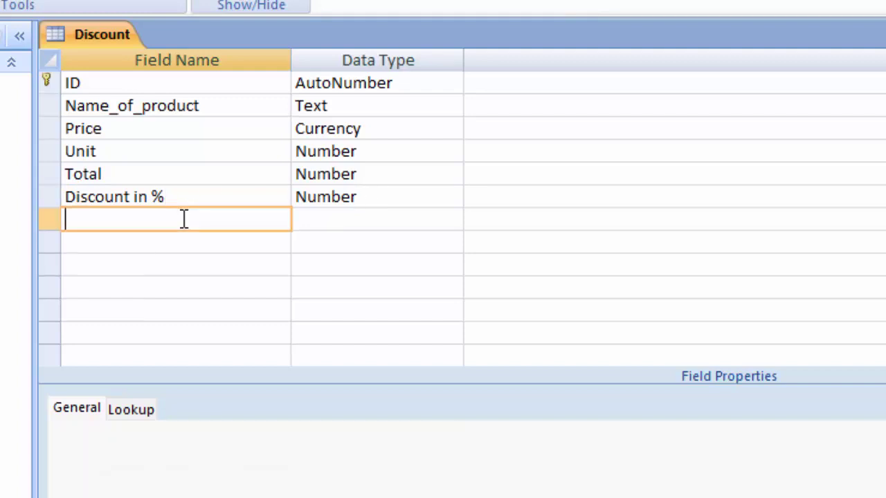
text(Final P)
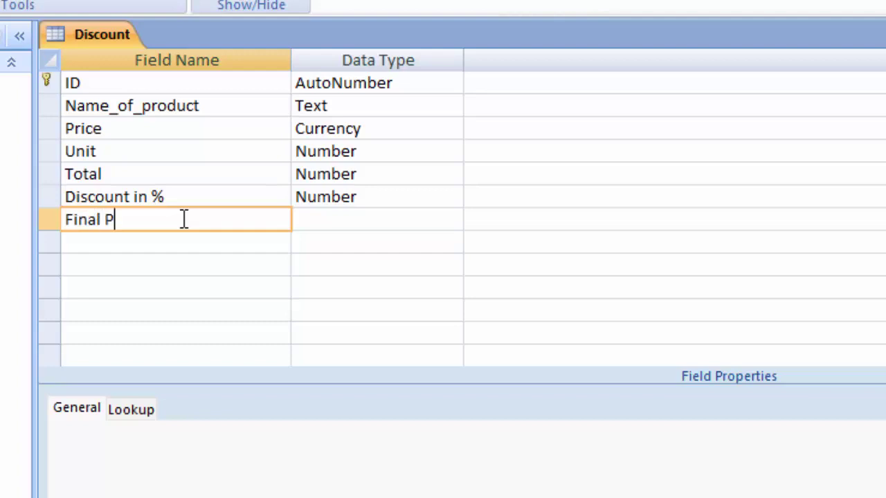
key(BackSpace)
text(Payab)
text(le)
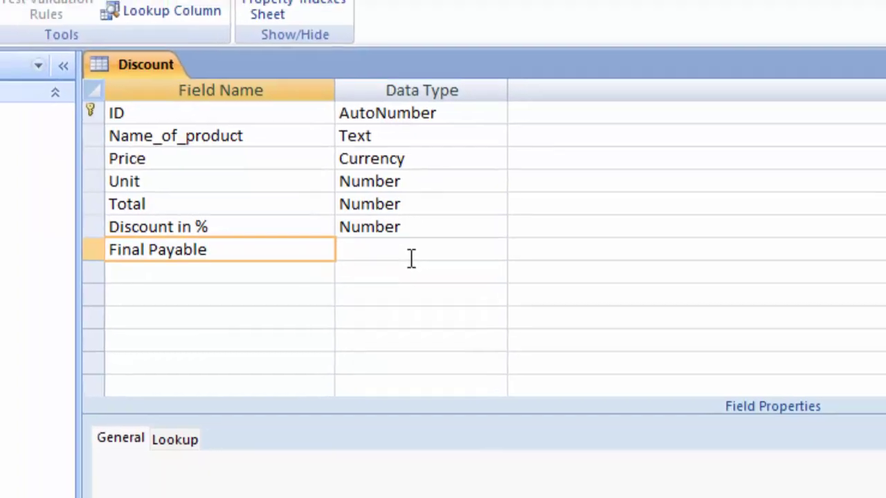
click(411, 259)
click(496, 250)
click(433, 318)
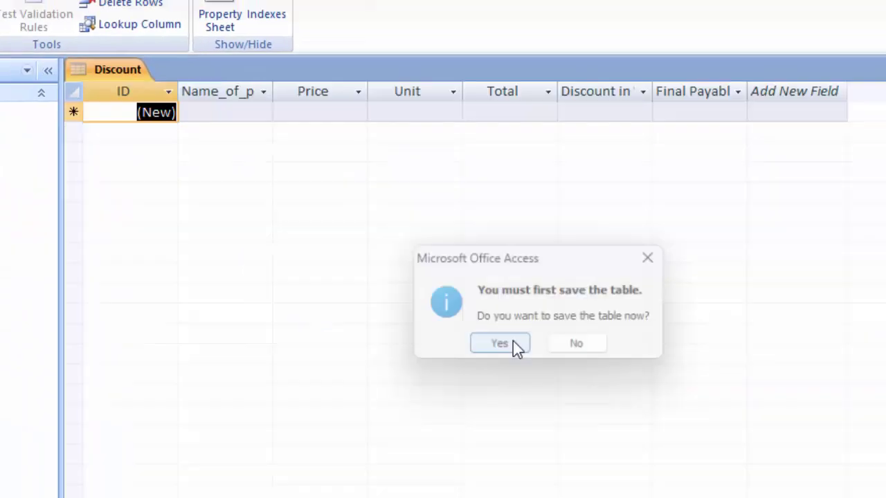
Save the table, widen the Name_of_product column and enter product Mathbox.
click(335, 249)
drag(402, 165, 476, 255)
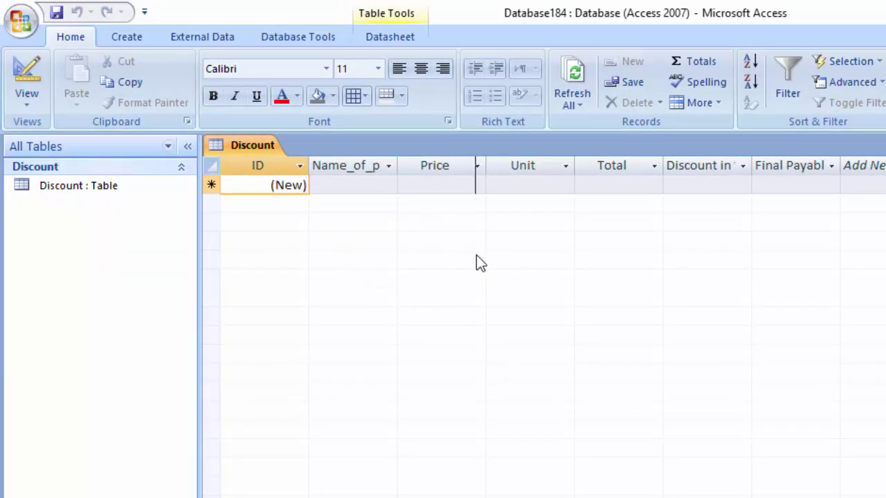
click(371, 187)
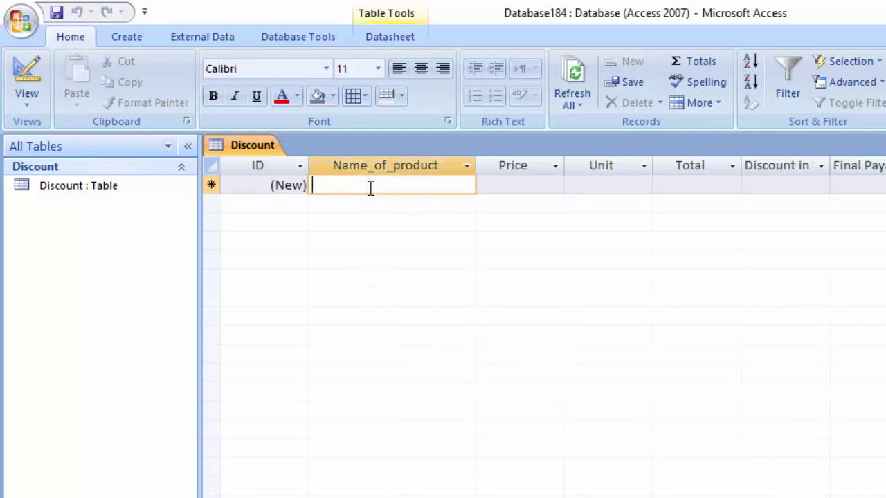
text(Ma)
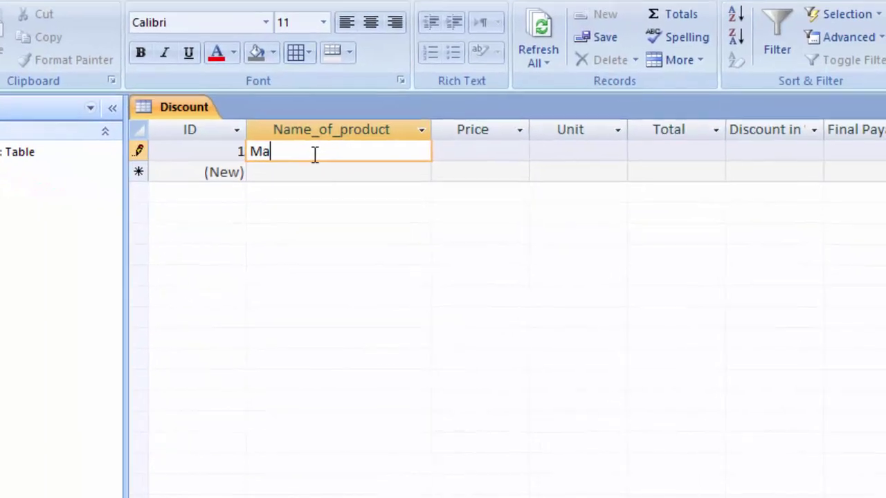
text(thbox)
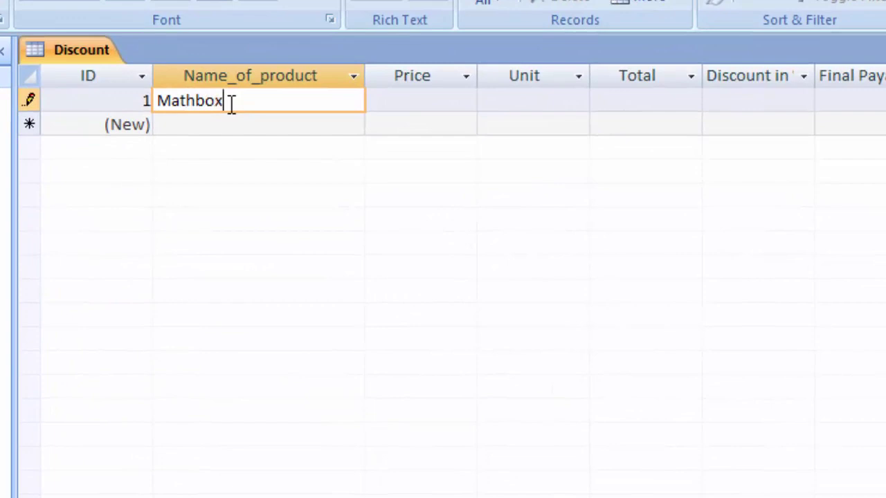
Fill in price 10, 500 units and 1% discount, and widen the Final Payable column.
key(Tab)
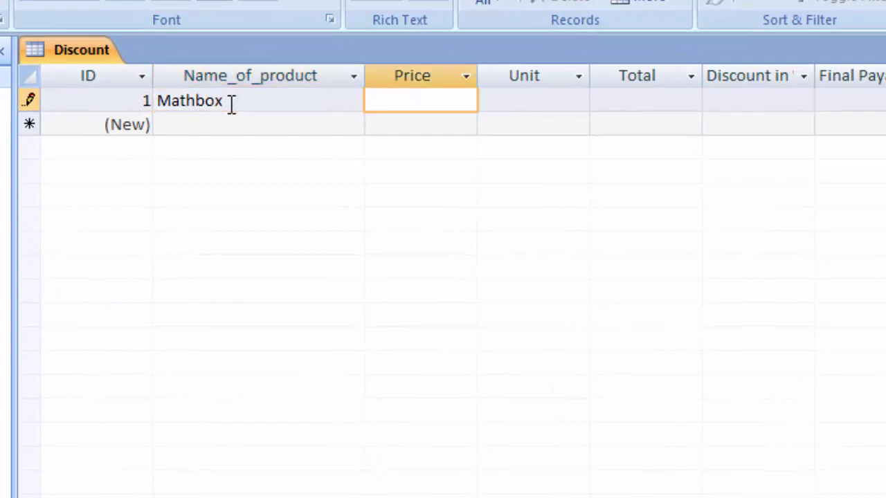
text(10)
key(Tab)
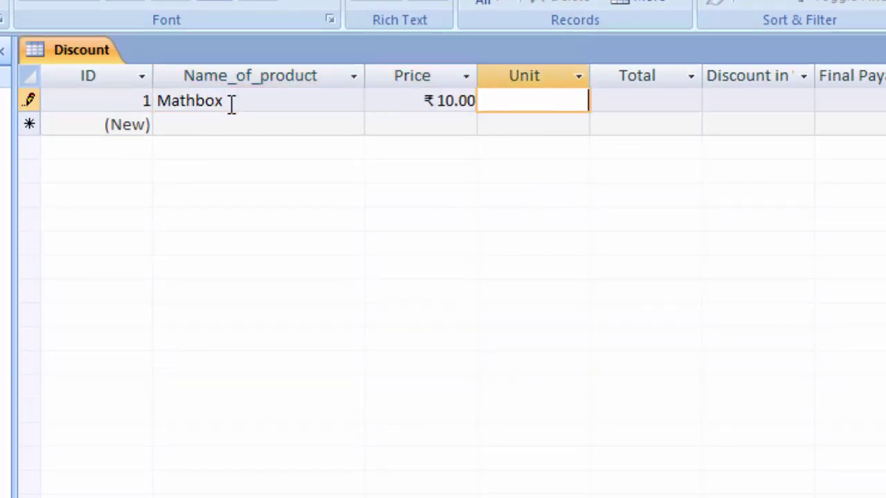
text(5)
text(00)
key(Tab)
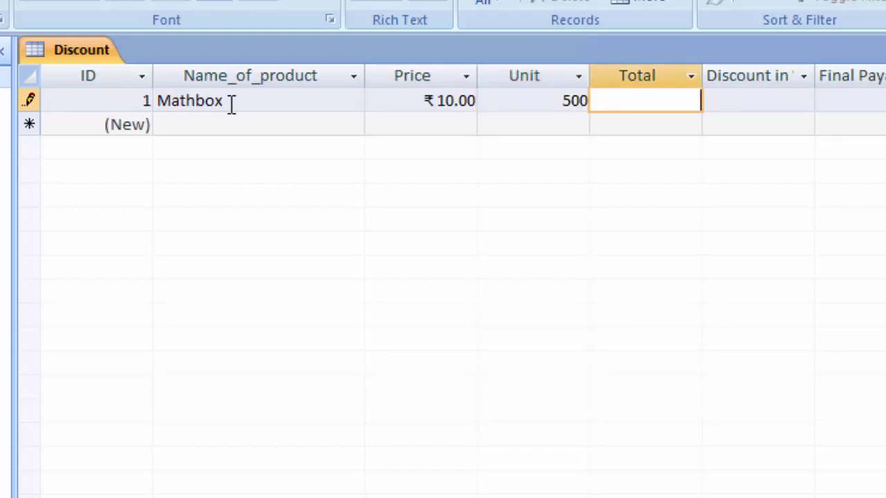
key(Tab)
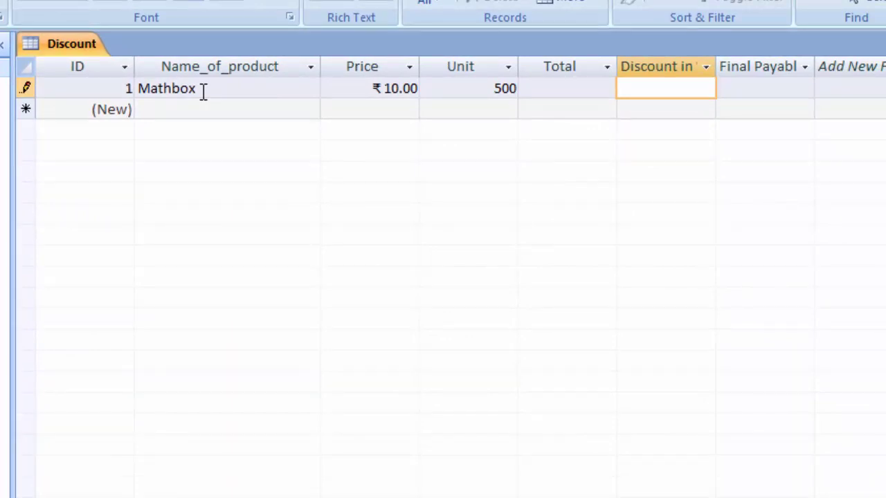
text(1)
key(Tab)
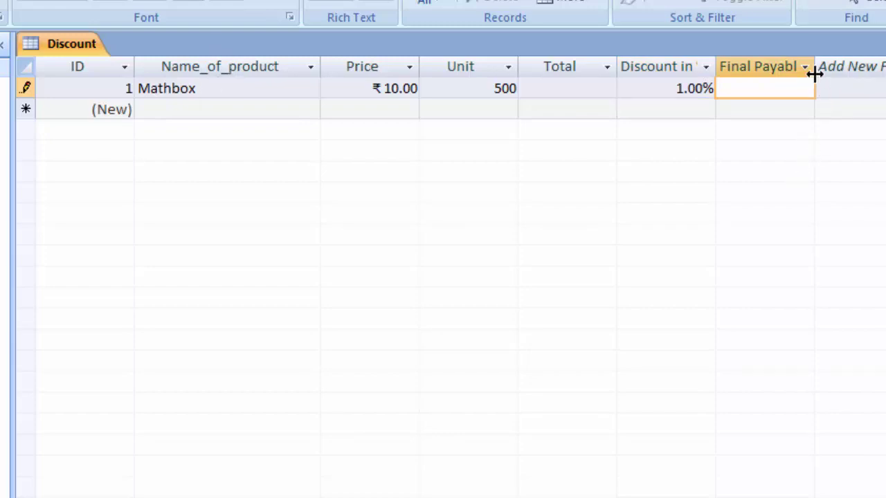
drag(815, 73, 857, 123)
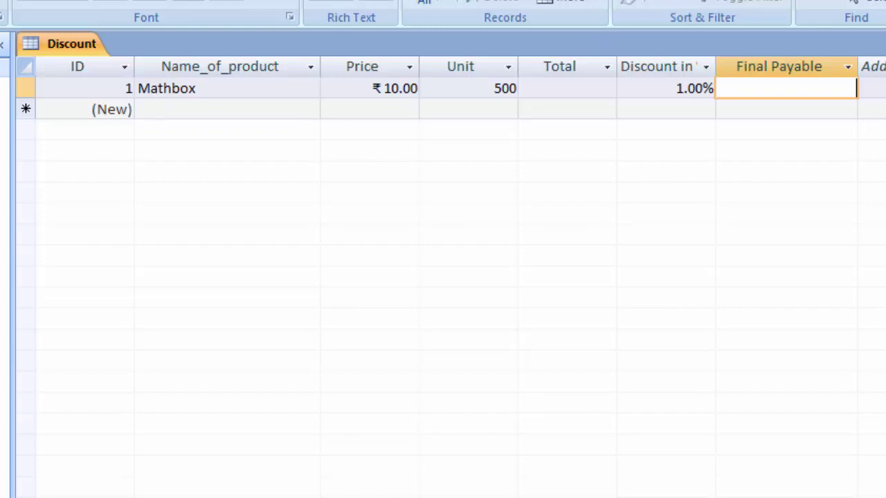
key(ctrl+period)
Add Discount Amount as a Number field, save, and autofit its datasheet column.
click(129, 226)
text(Discount Amount)
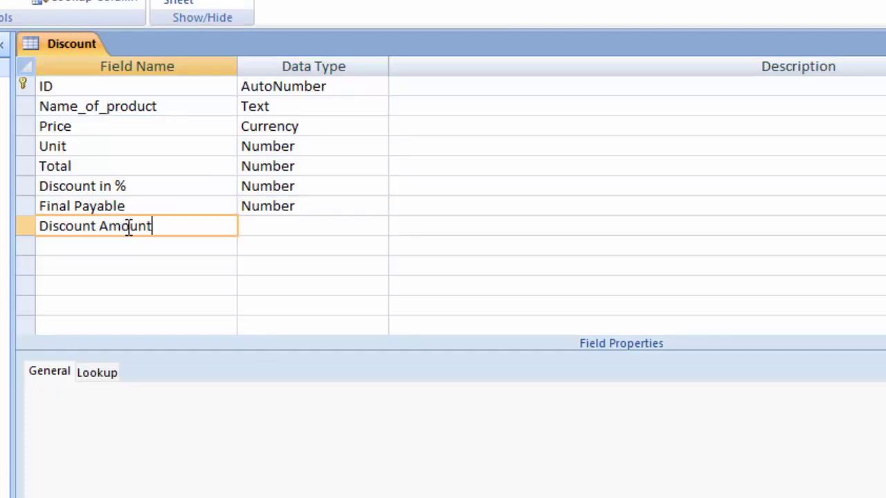
click(325, 228)
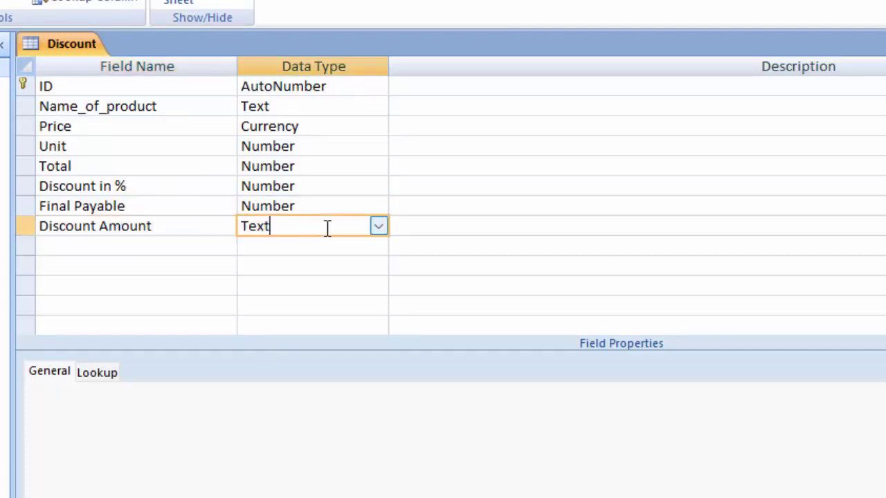
click(377, 227)
click(311, 287)
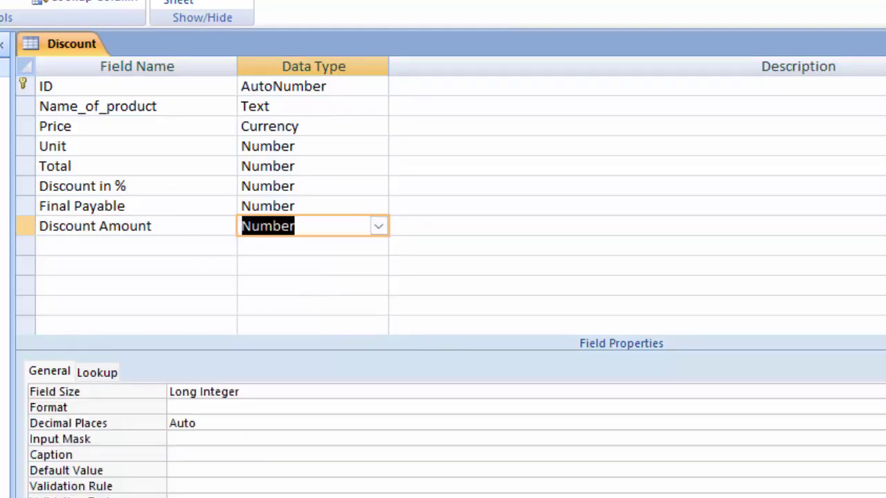
key(ctrl+period)
click(469, 337)
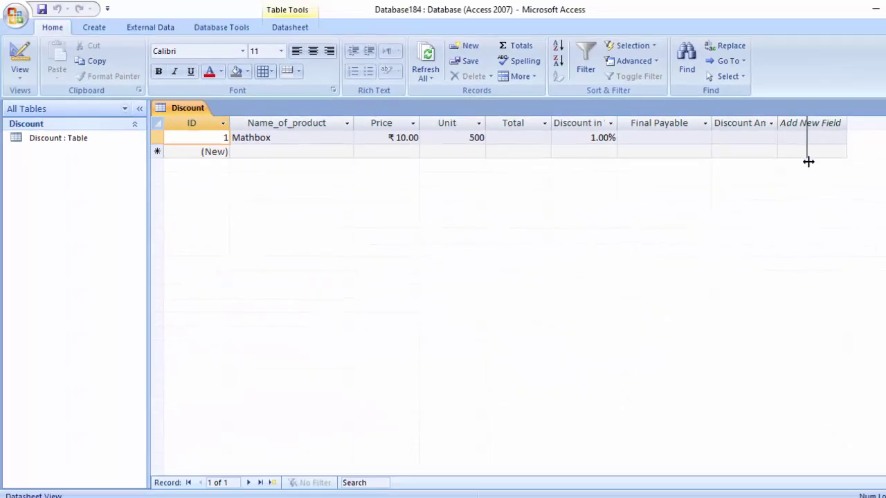
double_click(796, 119)
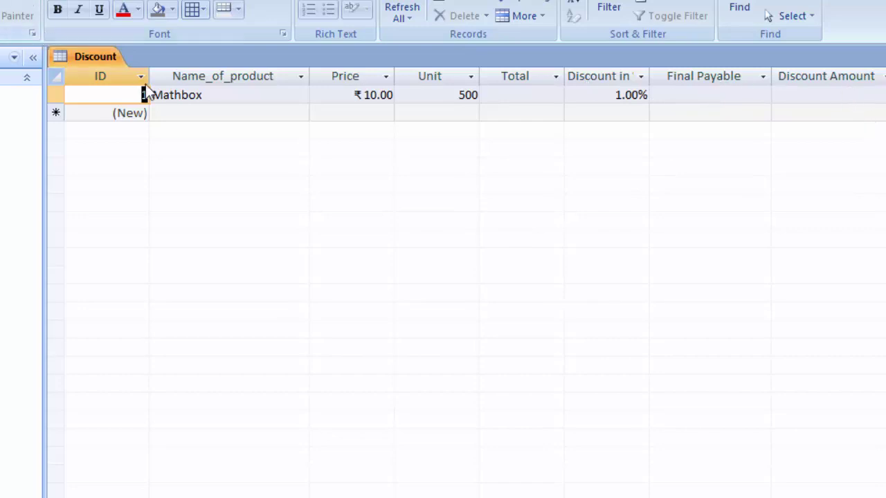
Close the Discount table and start a new query in Query Design.
right_click(79, 56)
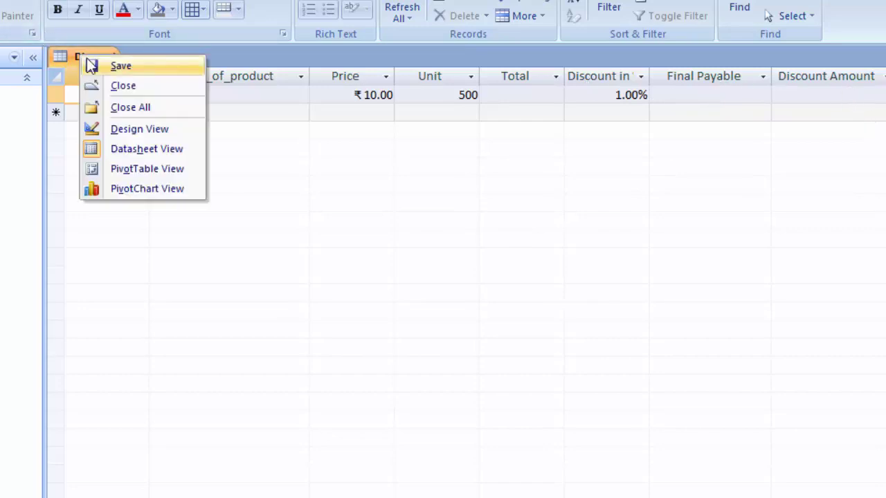
click(132, 86)
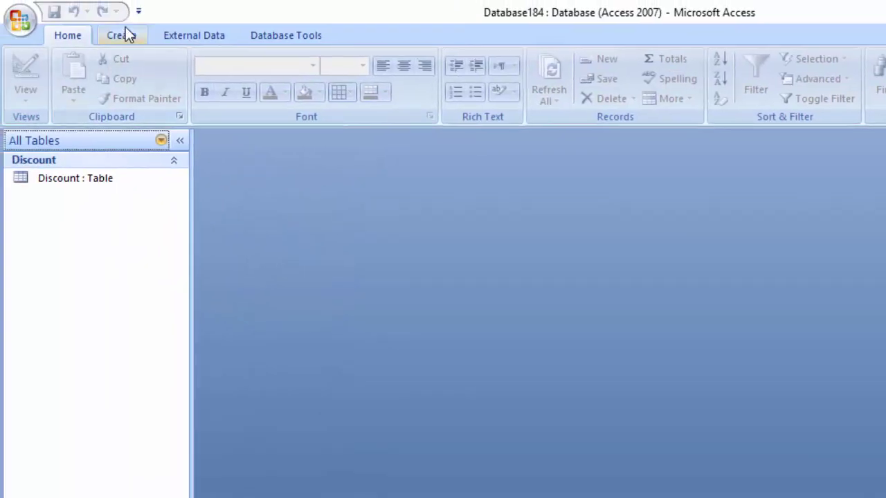
click(127, 31)
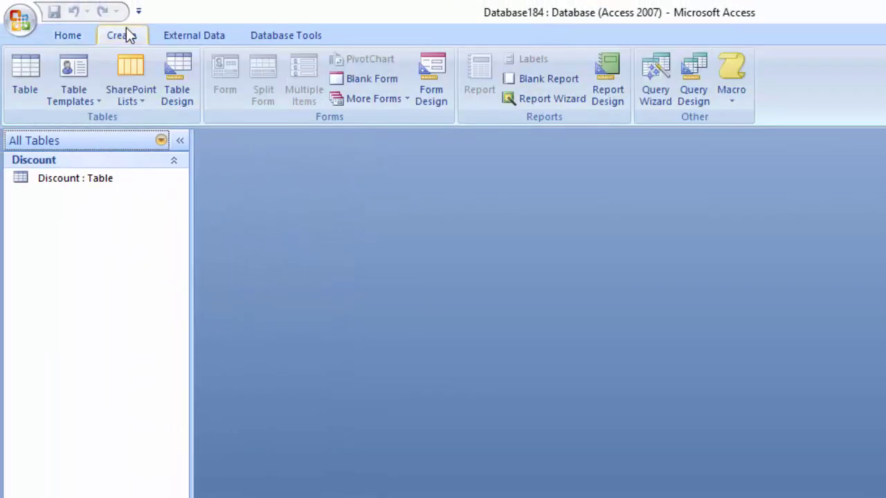
click(704, 66)
drag(625, 380, 575, 81)
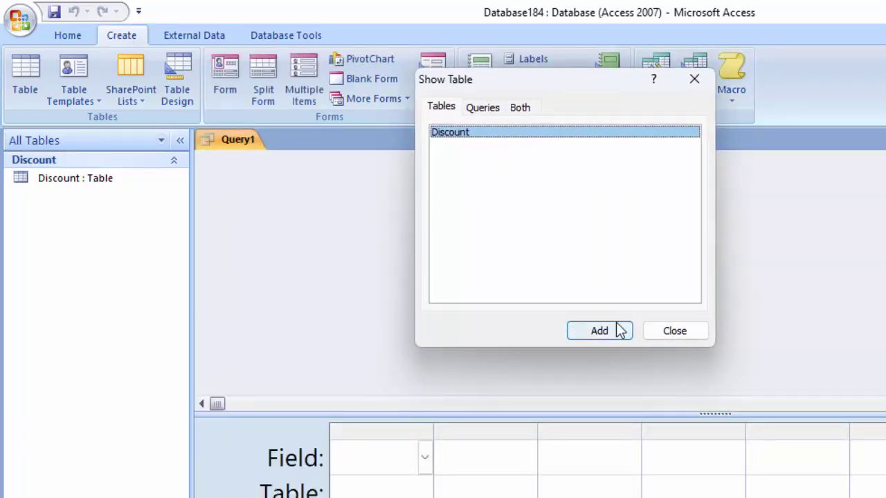
Add the Discount table to the query and place all its fields in the grid.
click(617, 331)
click(685, 334)
double_click(308, 176)
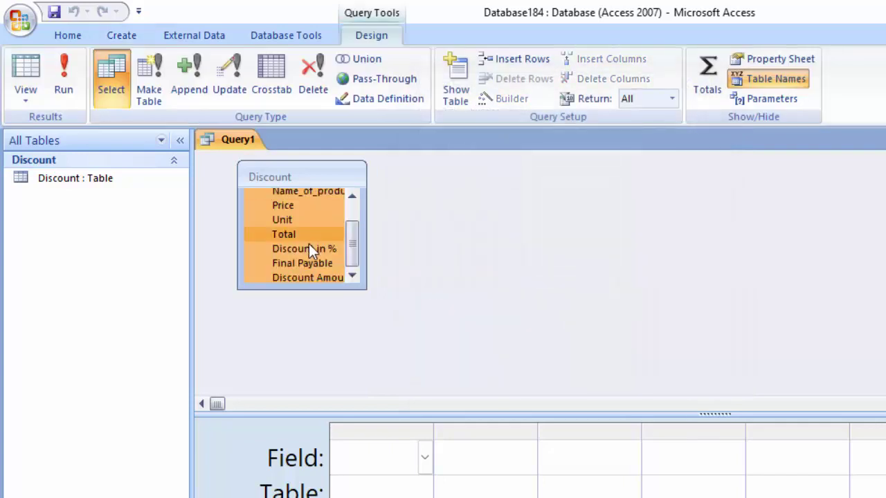
drag(311, 205, 368, 459)
drag(304, 422, 308, 419)
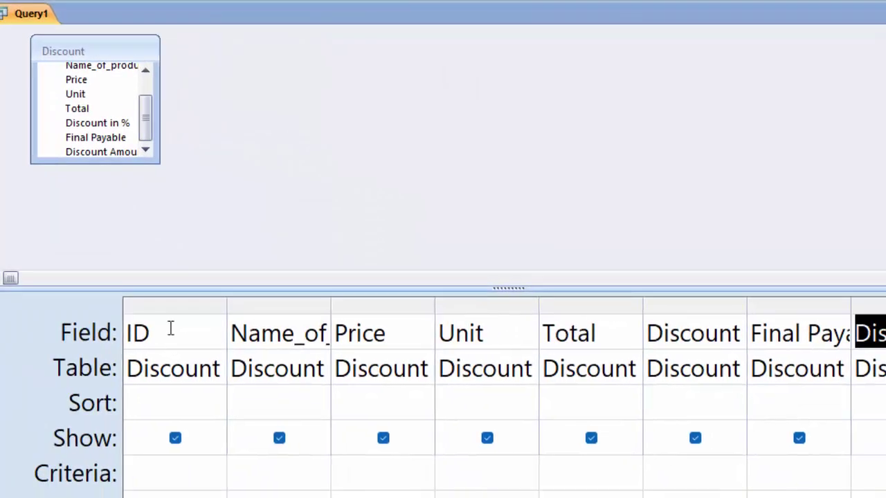
Open the Total column in the Zoom box and set its font size to 18.
click(540, 278)
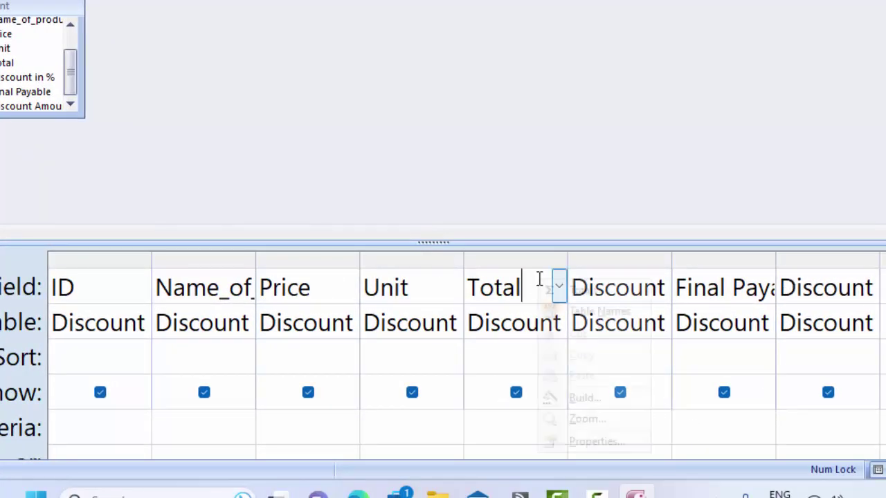
right_click(539, 278)
click(583, 399)
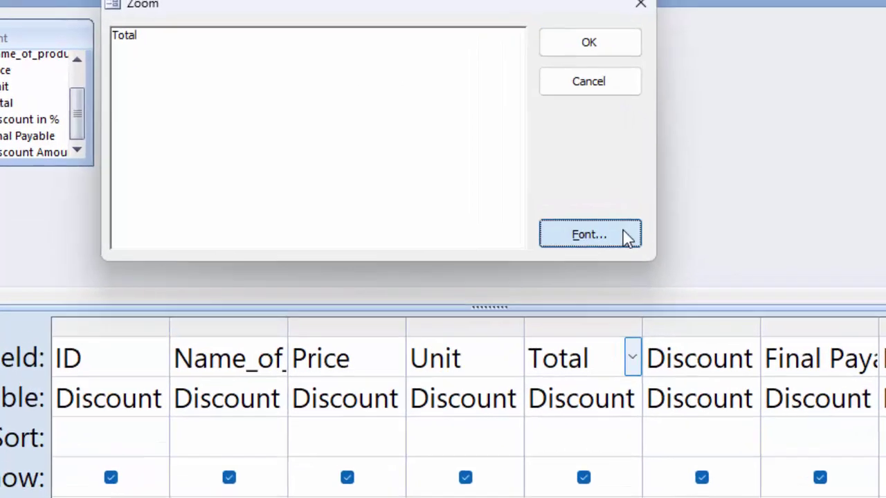
click(553, 179)
drag(616, 395, 614, 391)
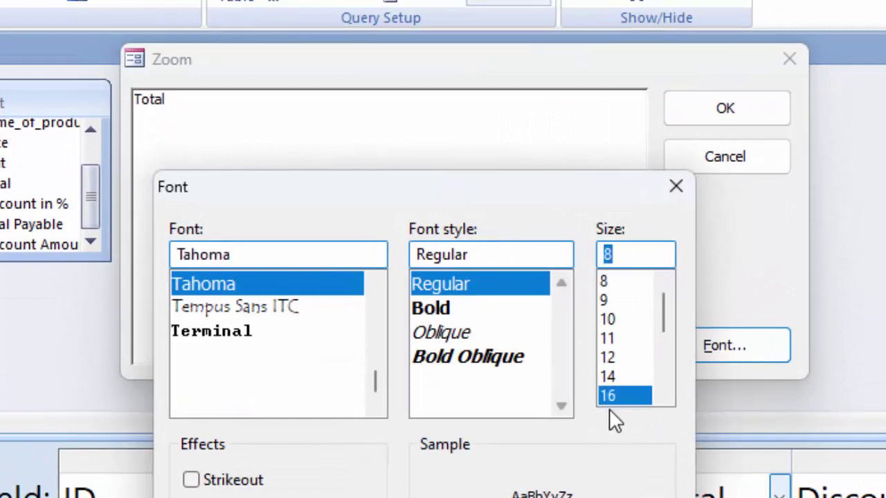
click(616, 321)
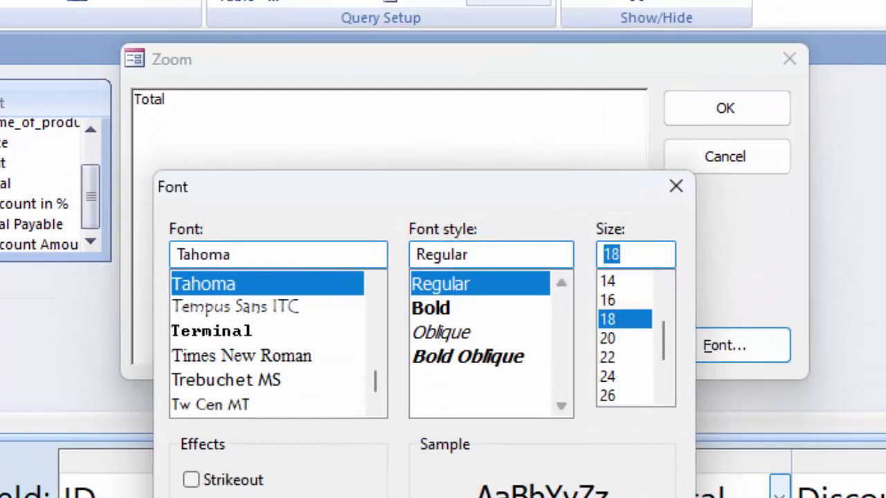
key(Return)
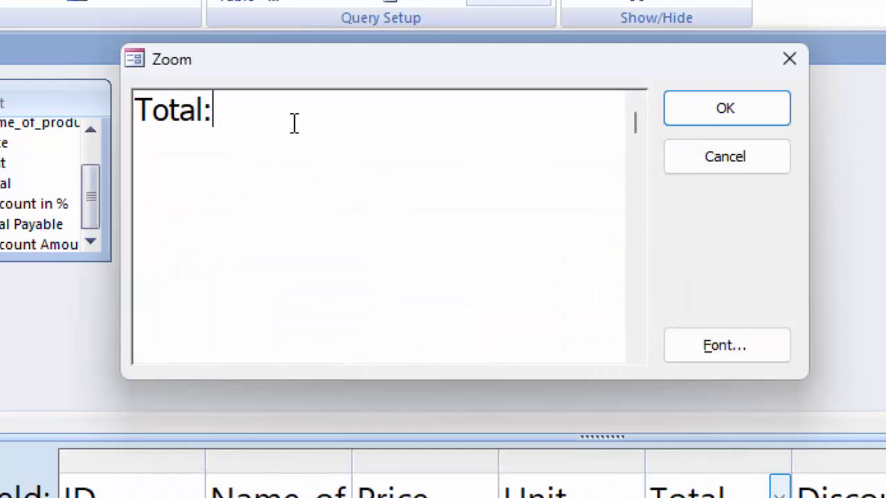
Make Total the calculated field Total:[Price]*[Unit] and widen the Discount in % column.
text([)
text(Price)
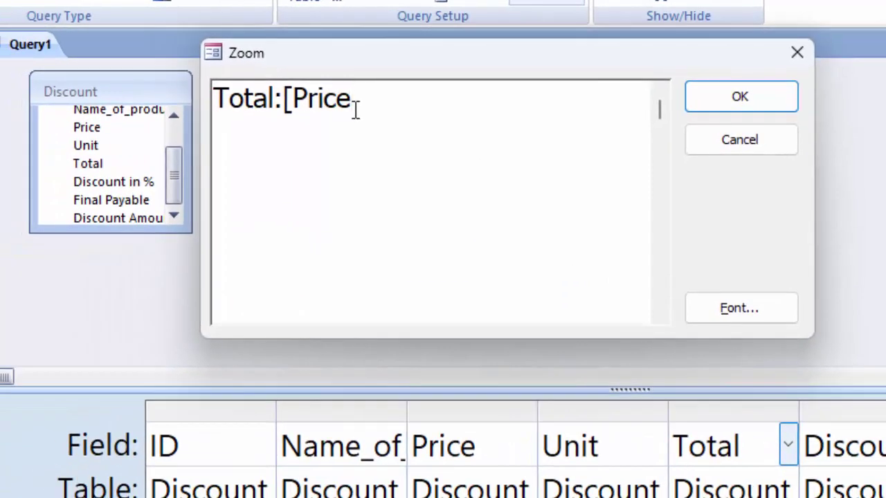
text(]*[U)
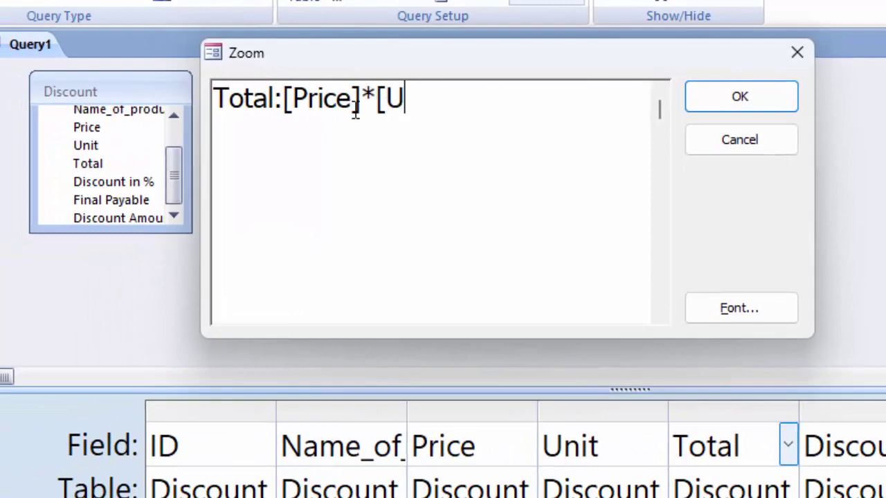
text(nit])
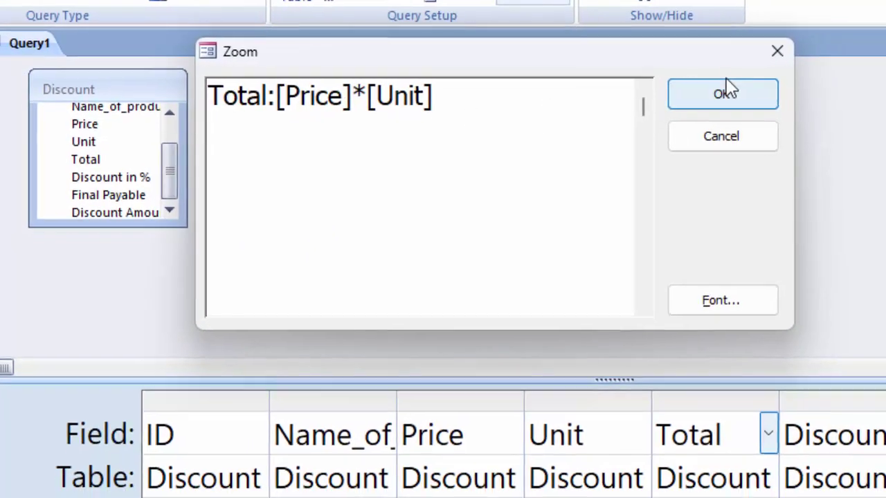
click(734, 94)
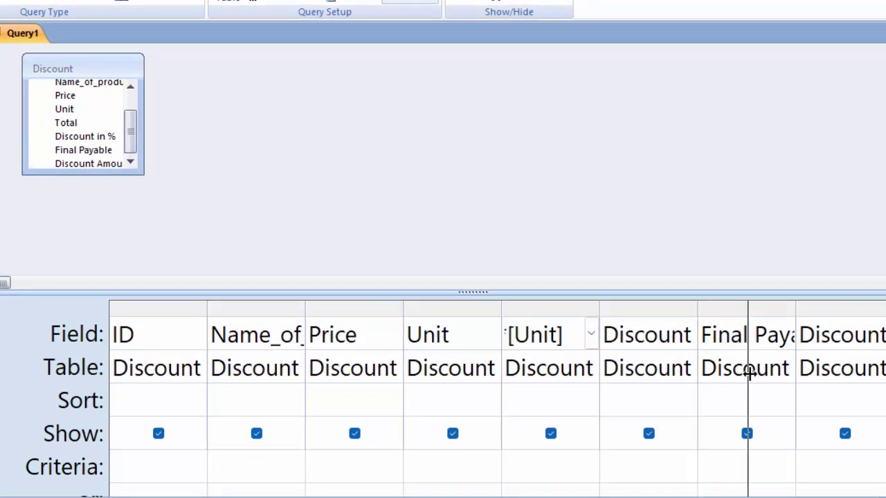
drag(699, 310, 747, 358)
In the Zoom box, append ':[Price]*[Discount in %]' to the Discount Amount column.
right_click(778, 331)
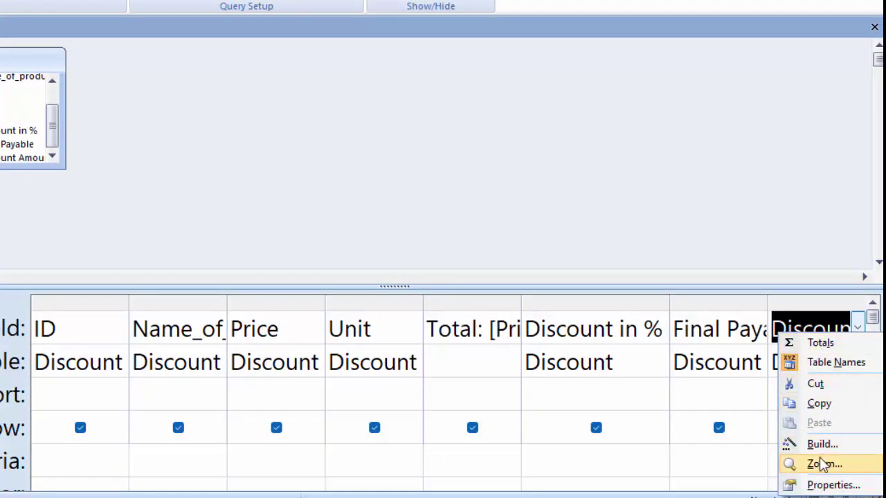
click(822, 462)
click(248, 59)
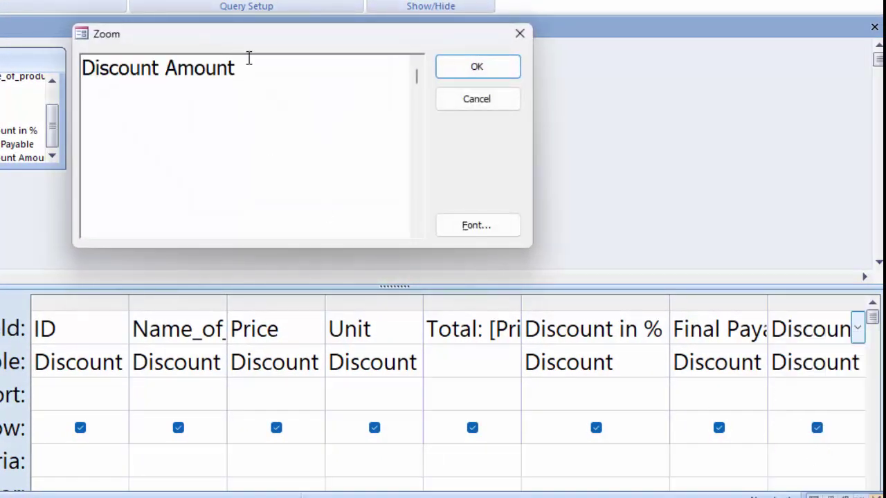
text(:)
text([)
text(P)
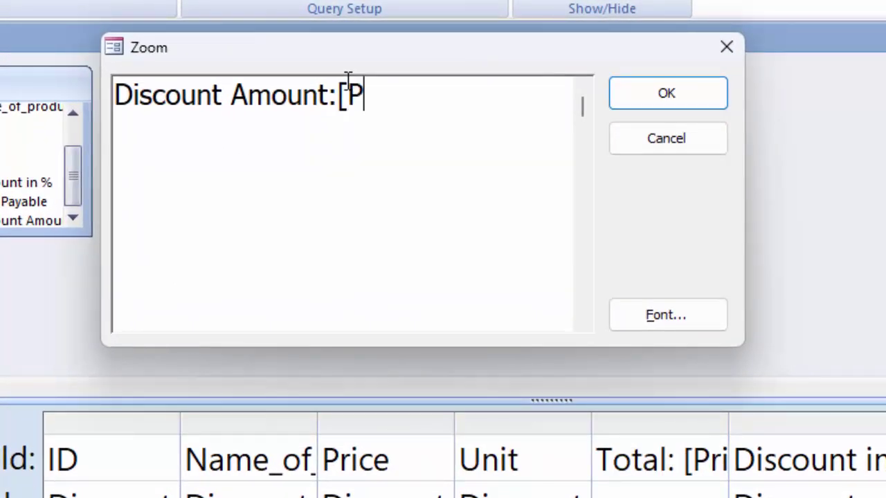
text(rice])
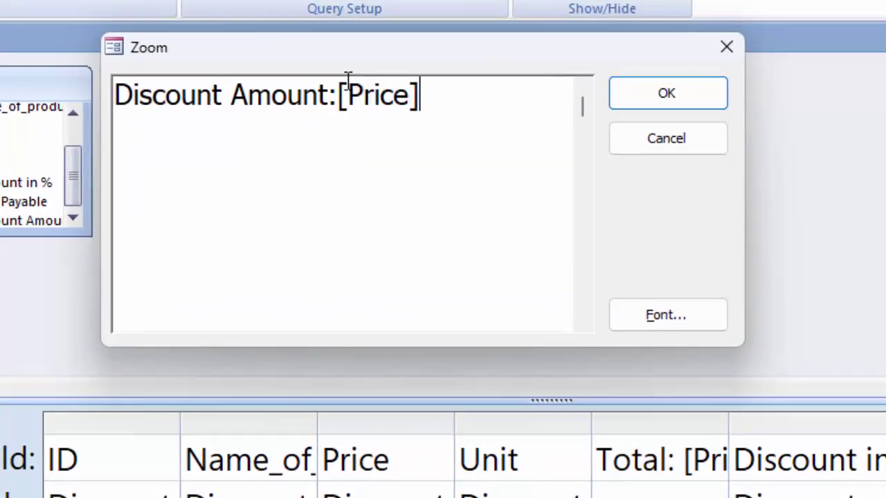
text(*[)
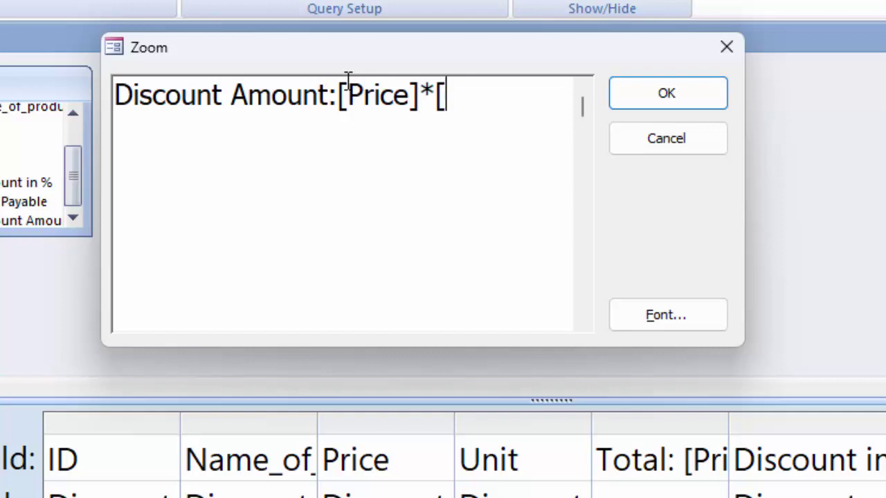
text(Disco)
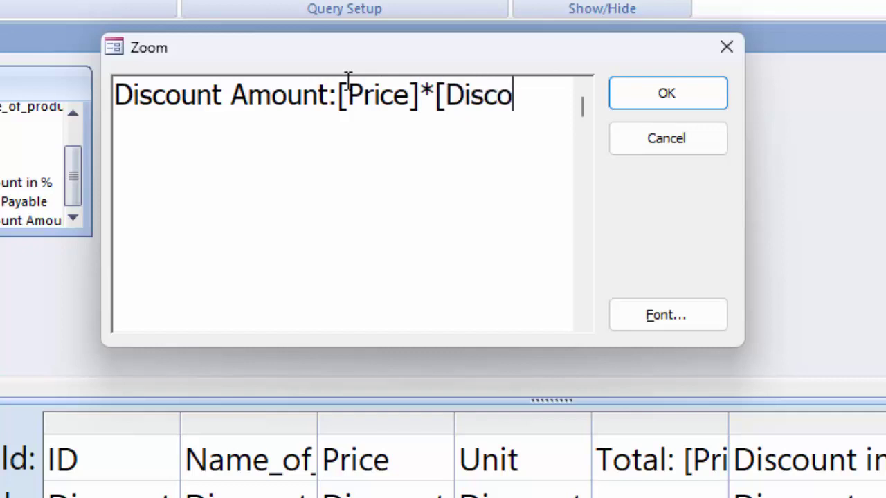
text(unt in )
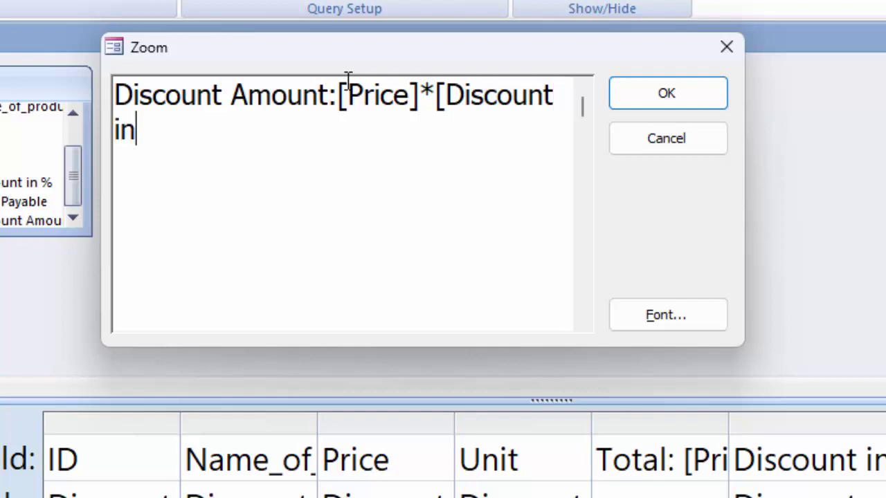
text(%)
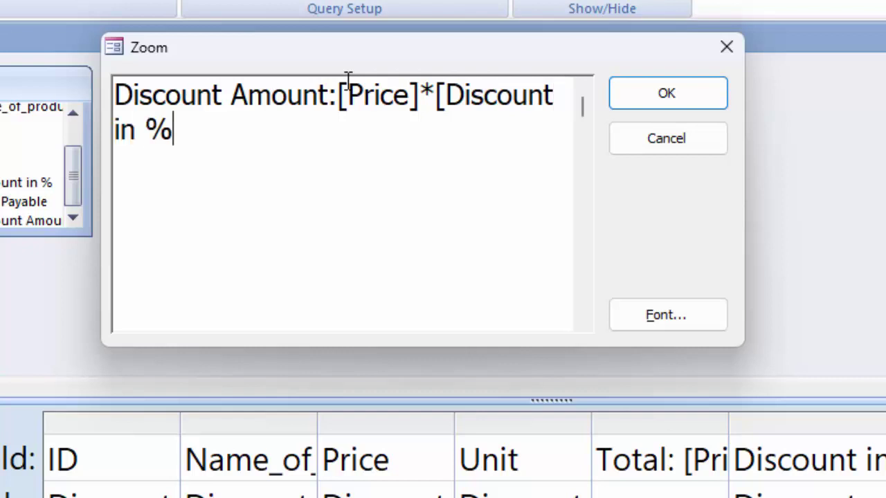
text(])
Confirm the Discount Amount expression, then widen its datasheet column so the header shows 0.1 for Mathbox.
click(658, 106)
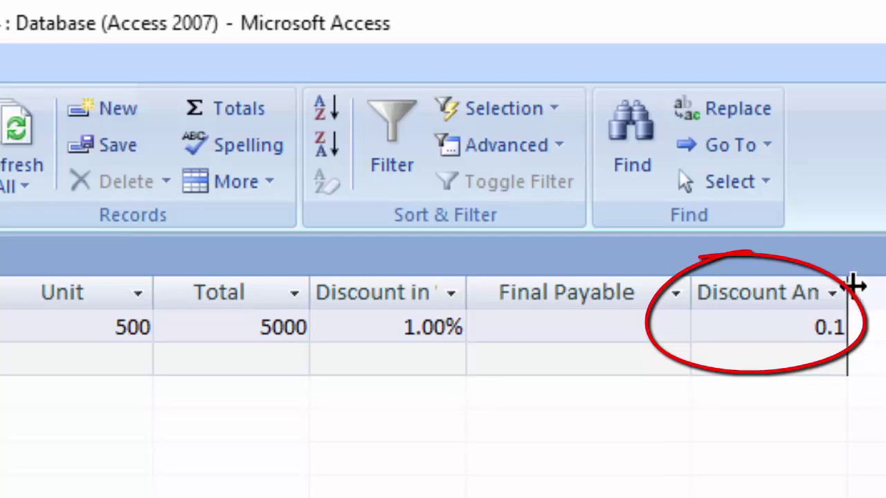
drag(848, 292, 884, 293)
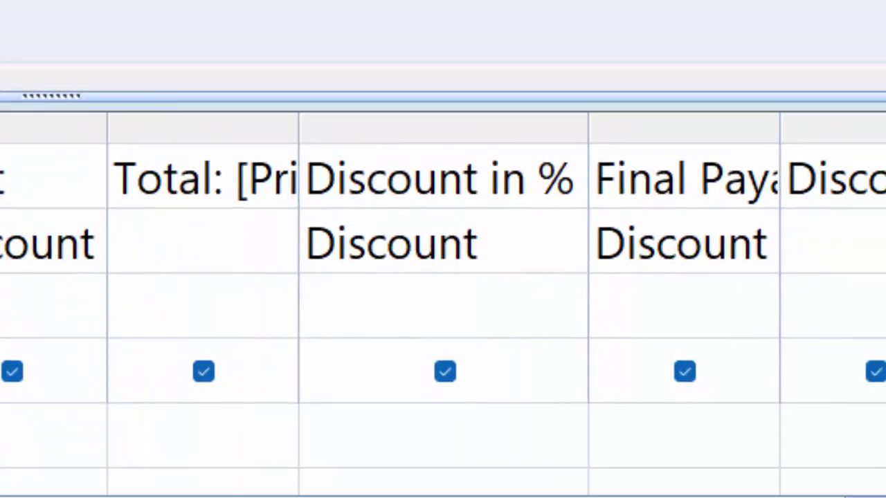
Change the Discount Amount expression to [Total]*[Discount in %] in the Zoom box and run the query.
right_click(854, 187)
click(871, 444)
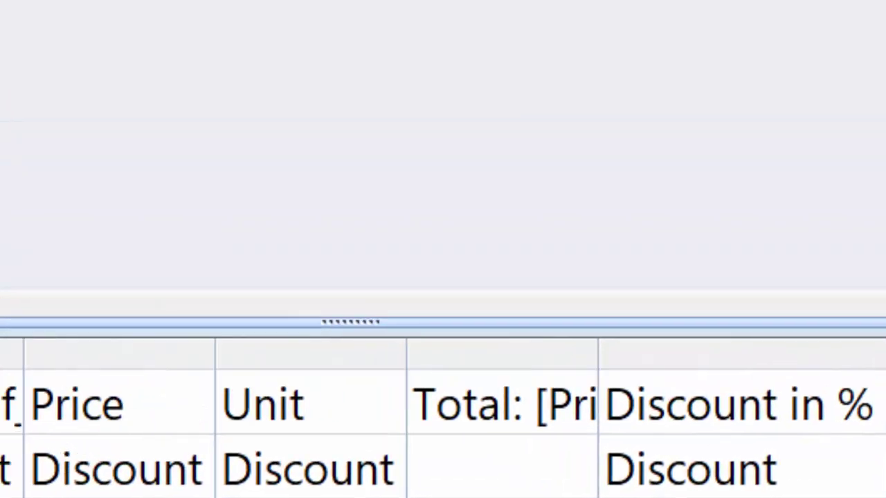
click(142, 174)
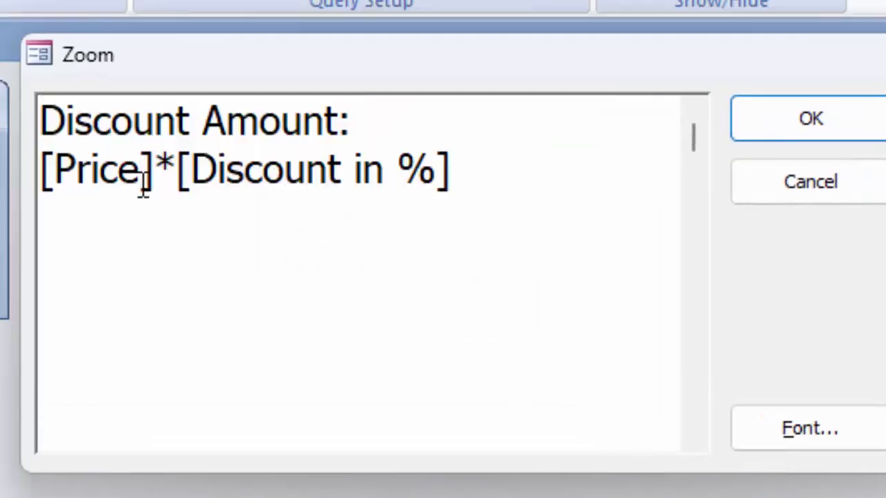
key(BackSpace)
key(BackSpace)
key(BackSpace)
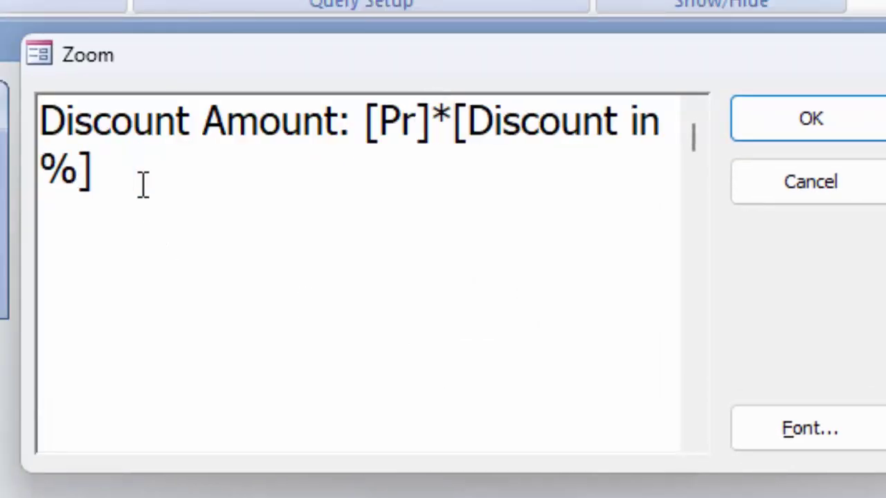
text(Total)
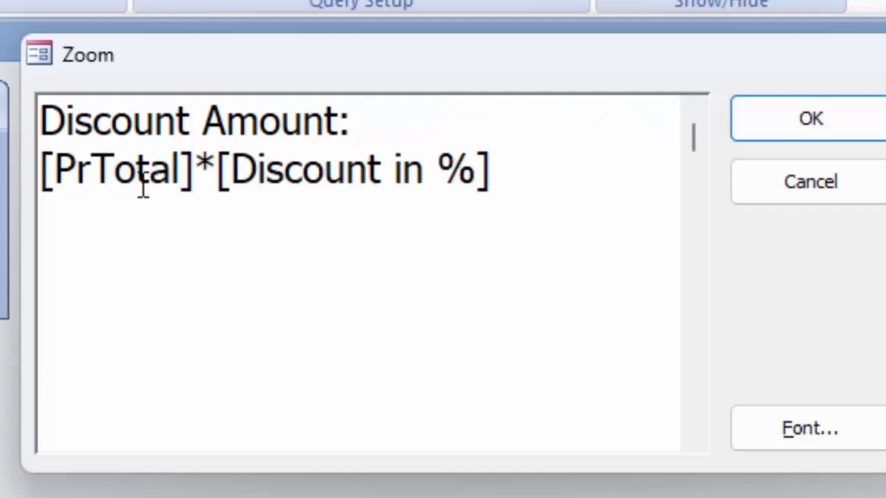
key(BackSpace)
key(BackSpace)
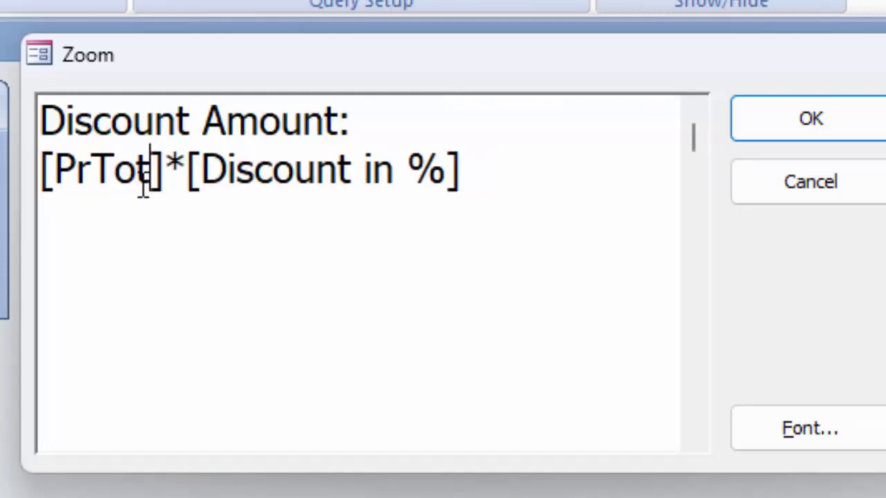
key(BackSpace)
key(BackSpace)
key(BackSpace)
key(BackSpace)
key(BackSpace)
text(T)
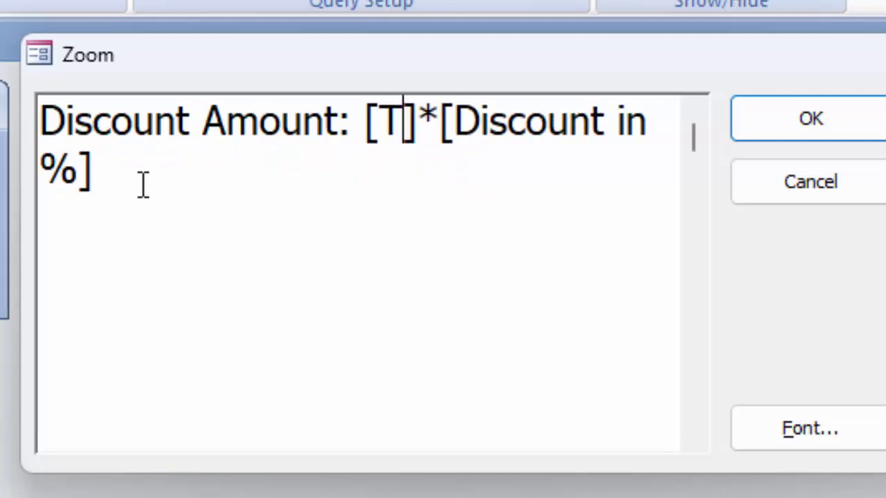
text(otal)
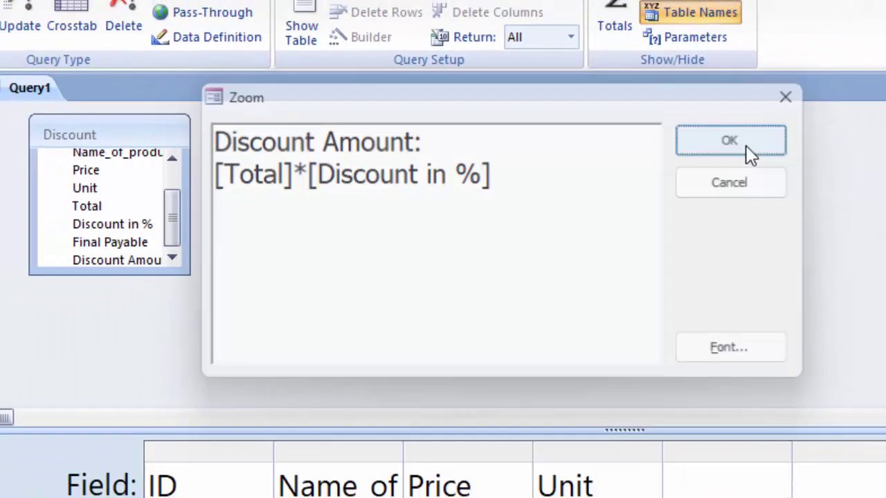
click(768, 135)
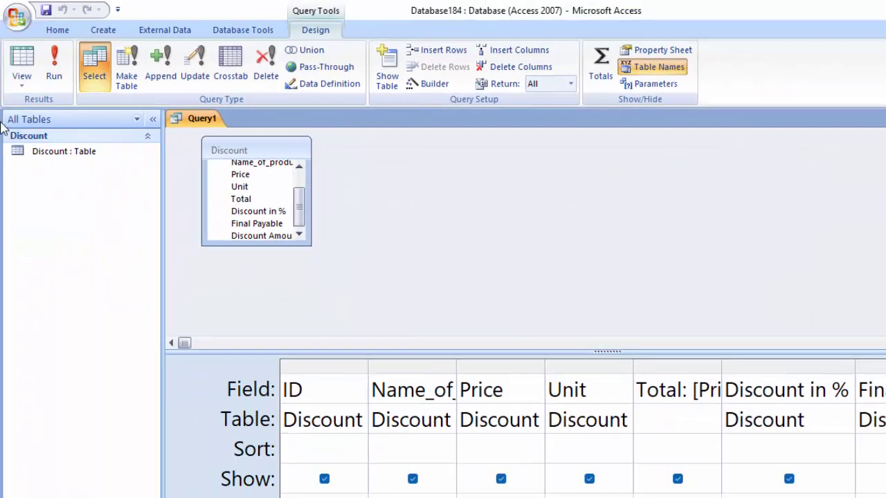
click(54, 66)
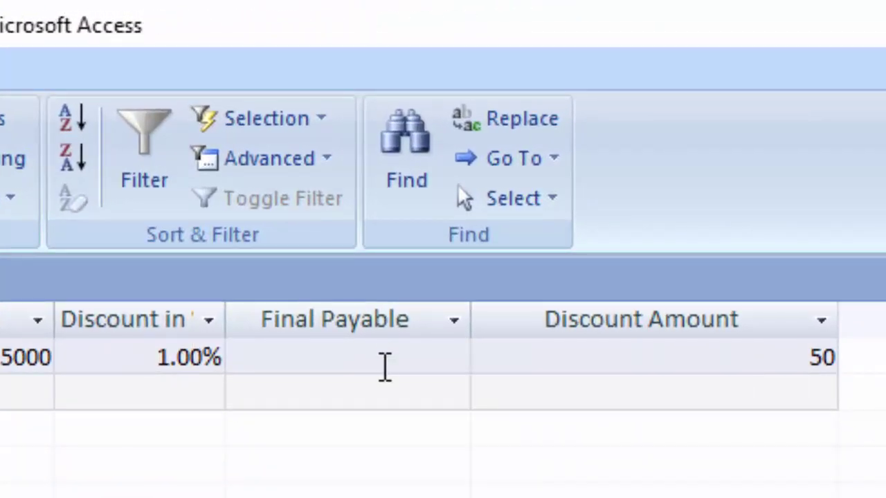
Check the results showing Discount Amount 50 for Mathbox, selecting the empty Final Payable cell.
click(385, 358)
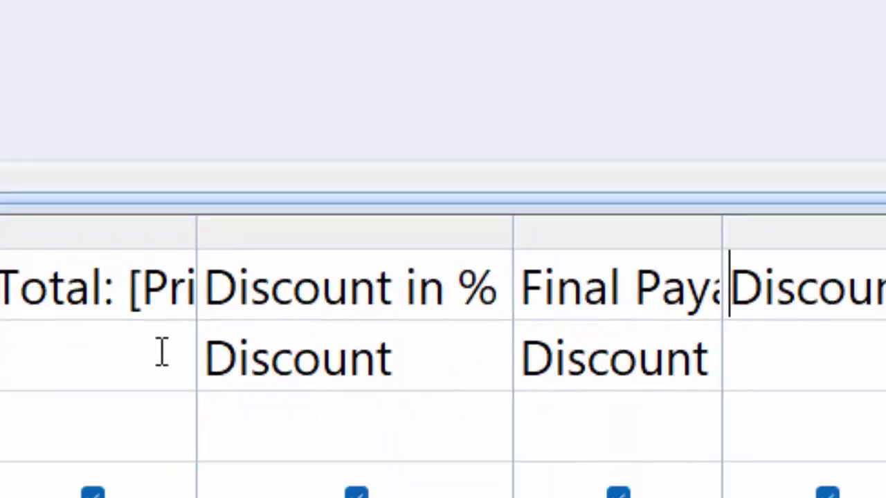
Set the Final Payable field to Final Payable: [Total]-[Discount Amount] in the Zoom box.
drag(727, 246, 856, 322)
click(810, 283)
right_click(810, 283)
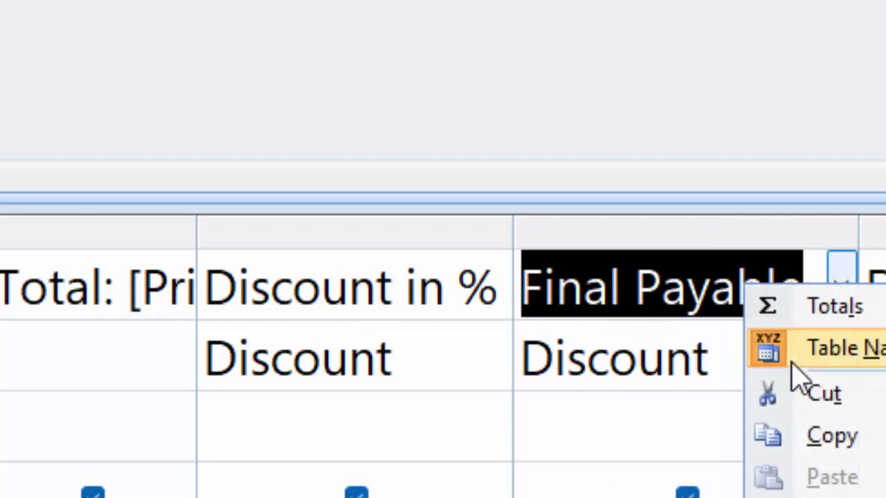
key(shift+F2)
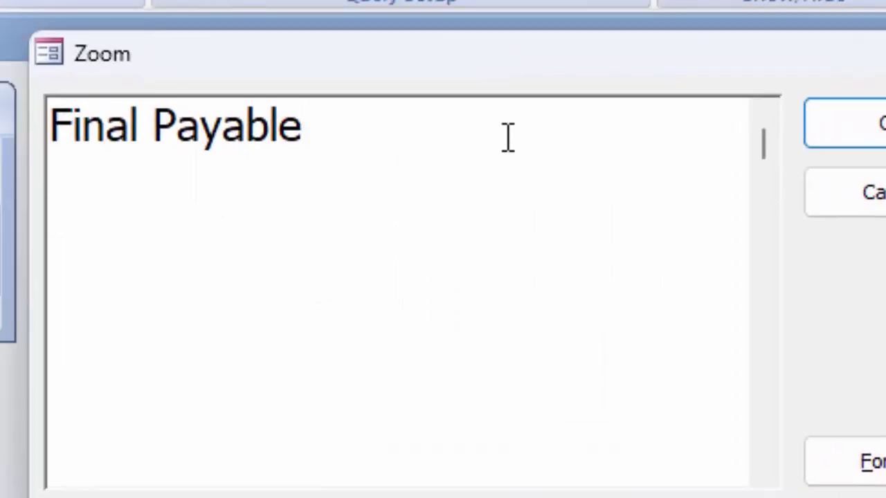
text(:)
text([)
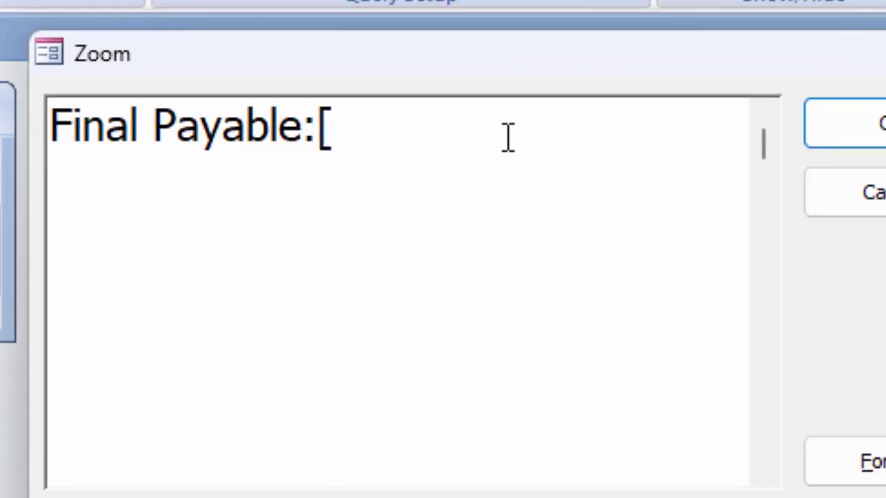
text(Total])
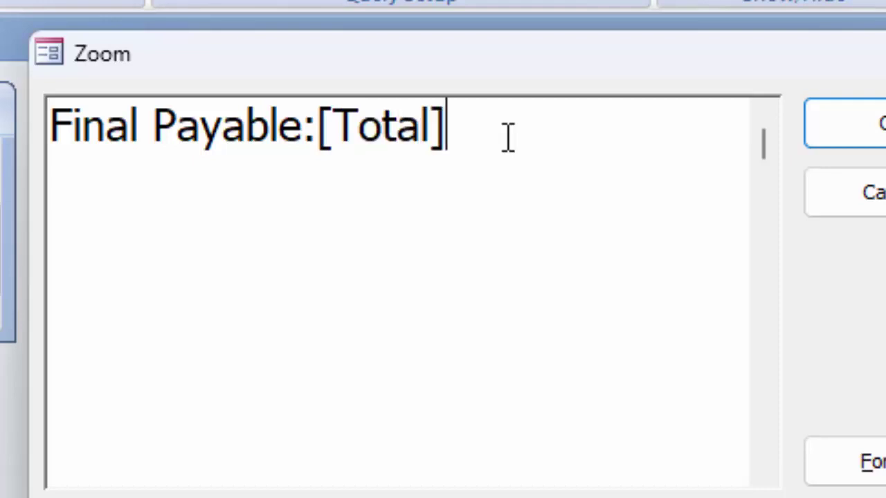
text(-[Di)
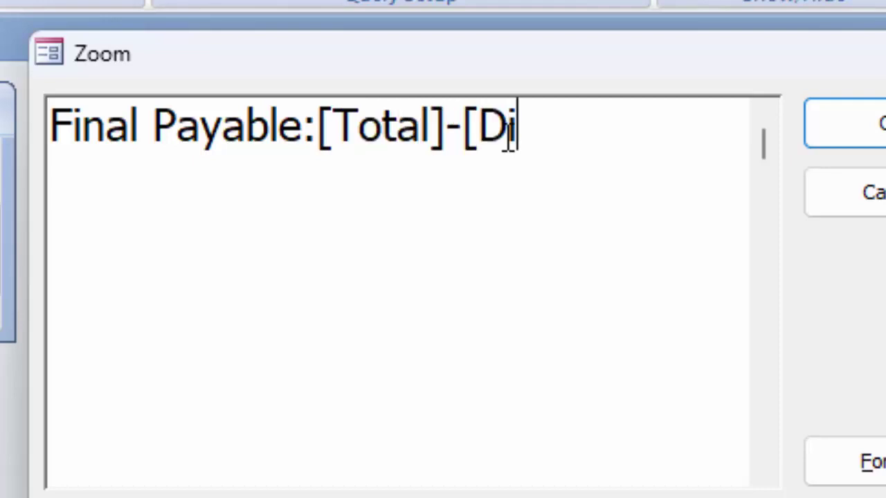
text(scount amount)
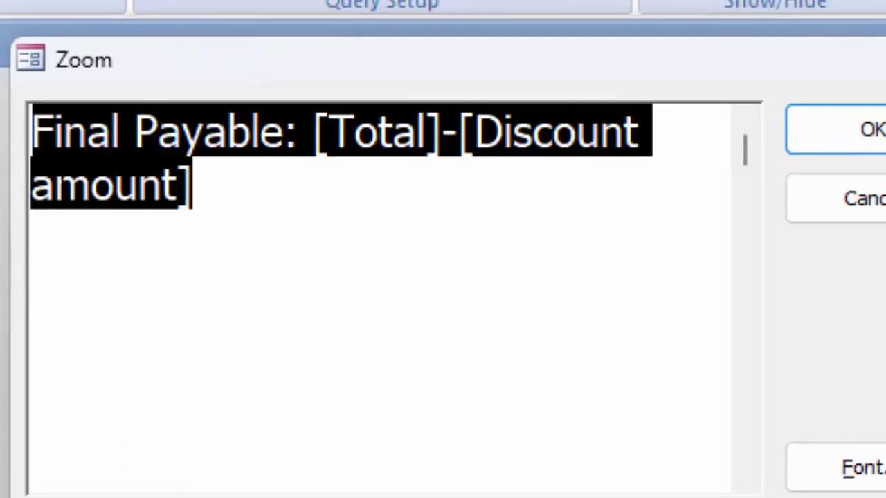
click(56, 184)
key(BackSpace)
text(A)
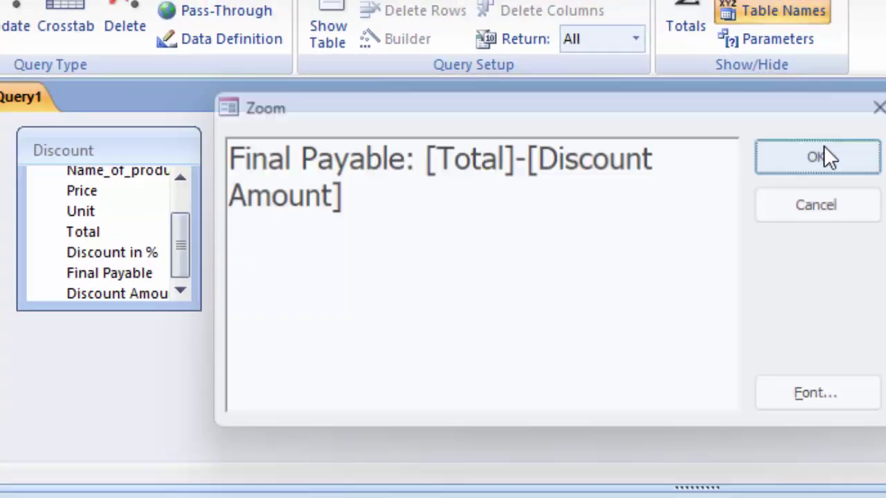
click(817, 157)
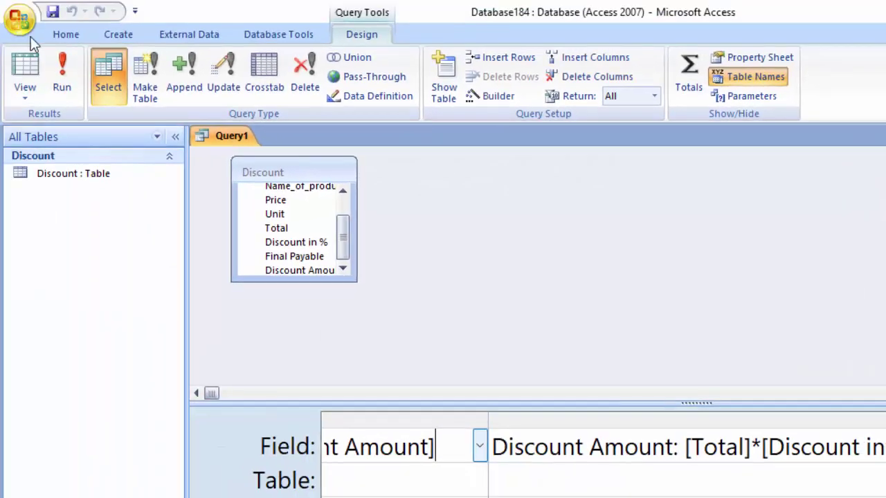
Run the query and widen the Final Payable column, which shows 4950 for Mathbox.
click(64, 69)
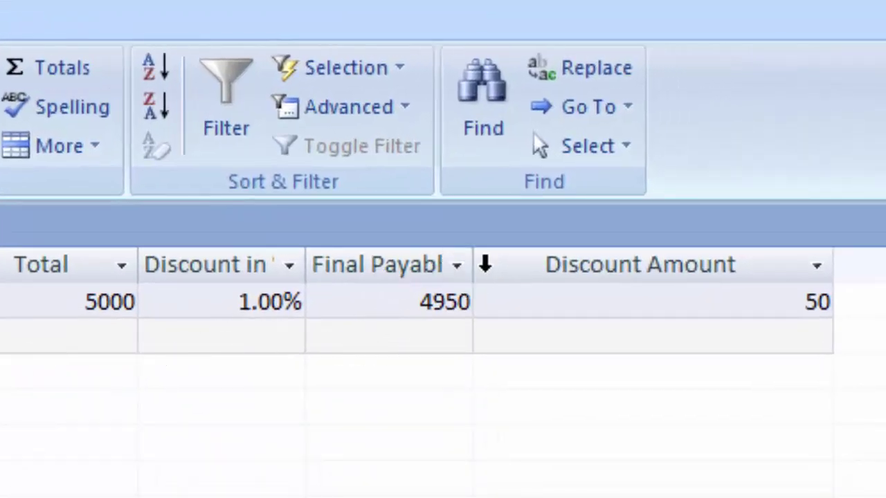
drag(473, 264, 554, 342)
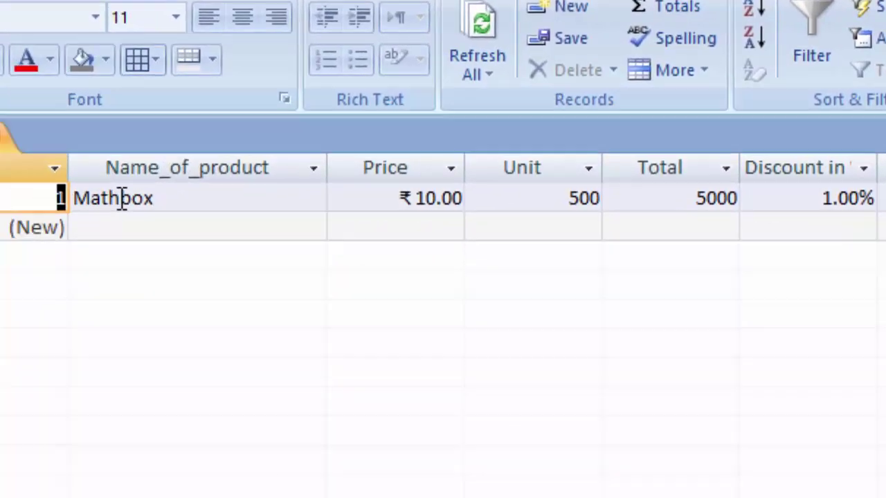
Correct the product name Mathbox to Matchbox.
click(216, 189)
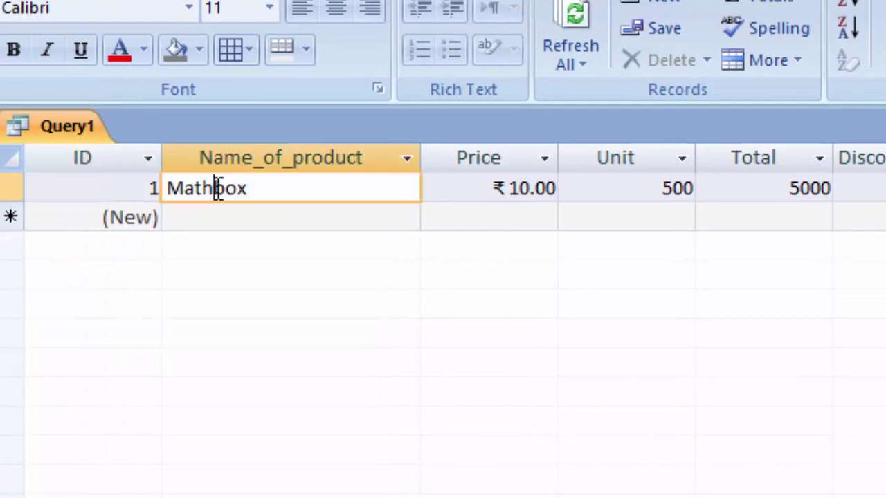
key(BackSpace)
text(ch)
Add a Monitor record priced 10,000 with 5 units and a 5% discount.
click(266, 220)
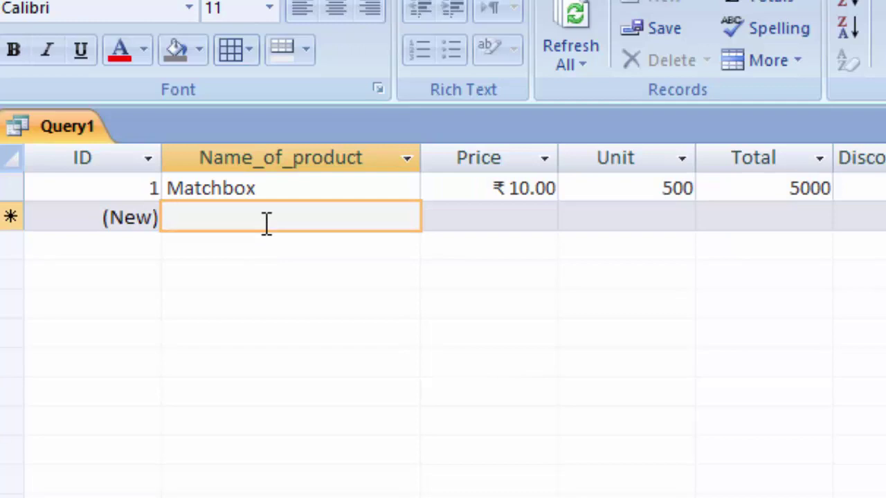
text(Monitor)
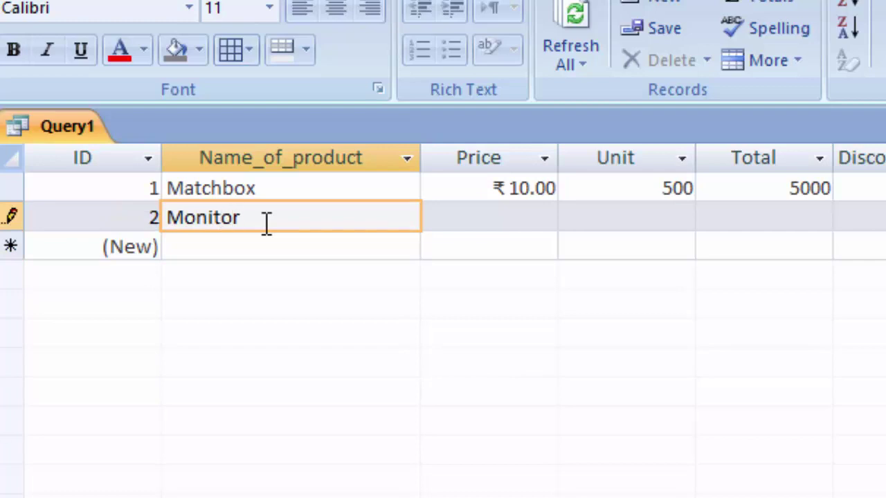
key(Tab)
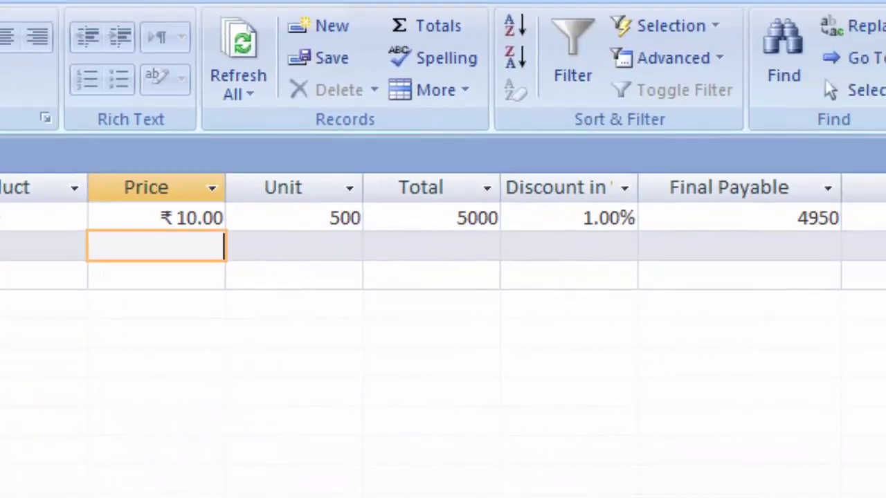
text(10,000)
key(Tab)
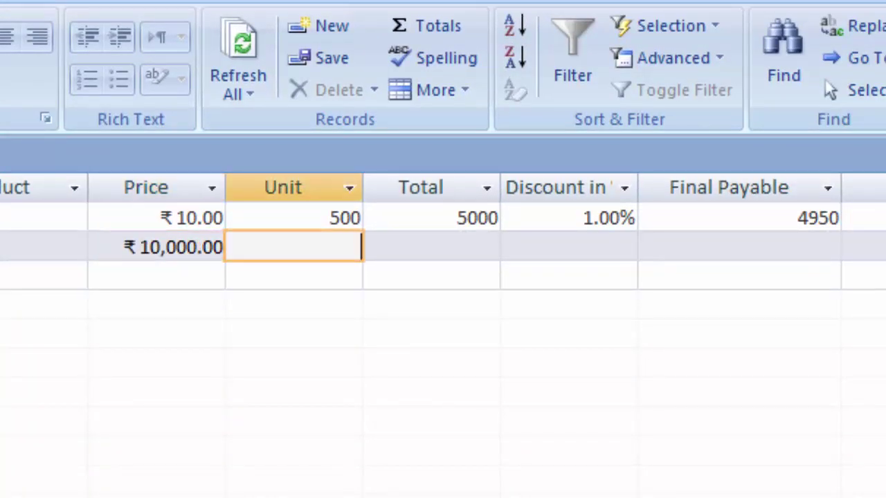
text(5)
key(Tab)
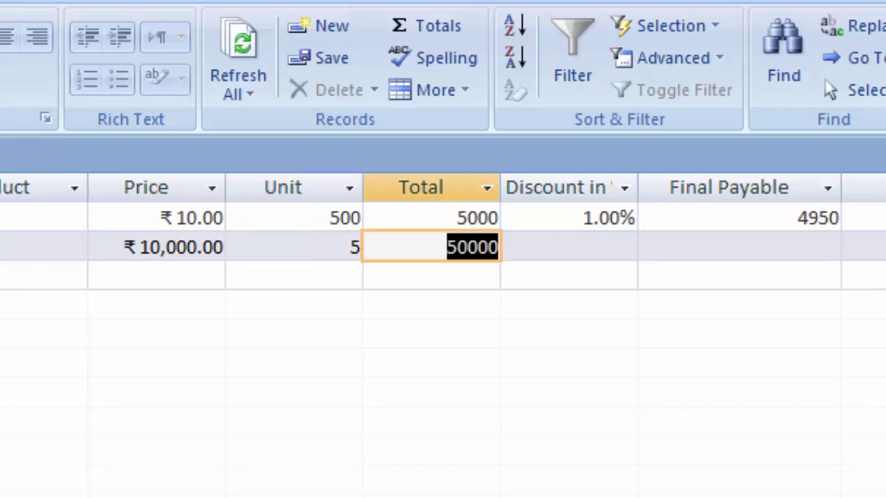
key(Tab)
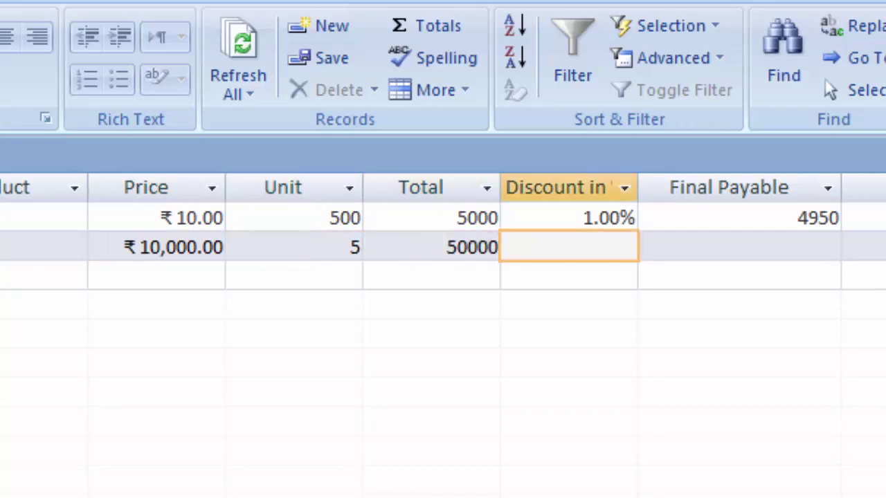
text(5)
key(Tab)
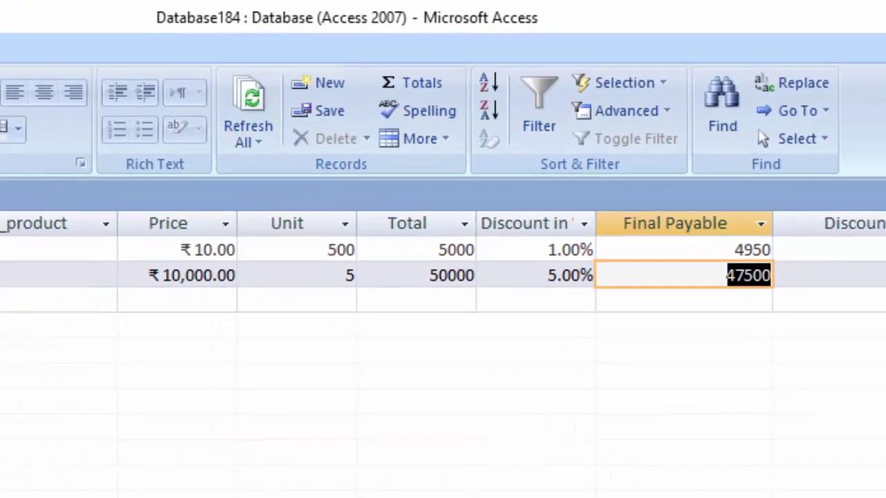
click(101, 40)
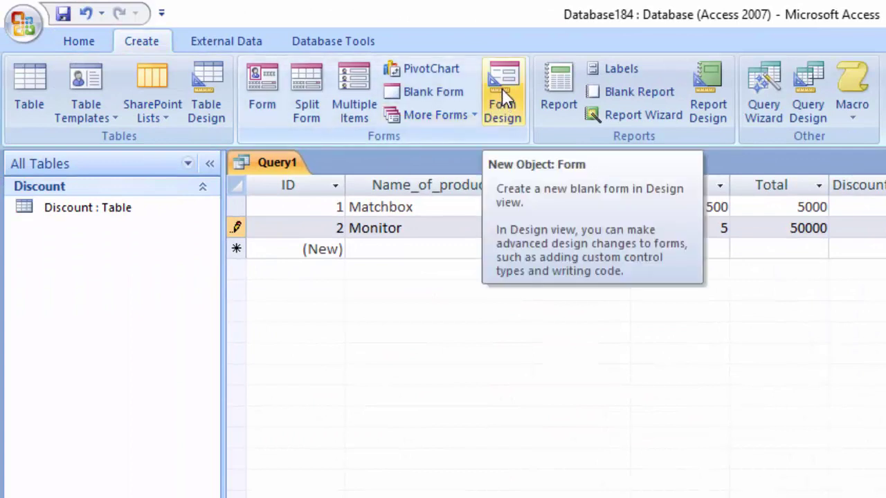
Start the Form Wizard and save the query as Query1.
click(464, 115)
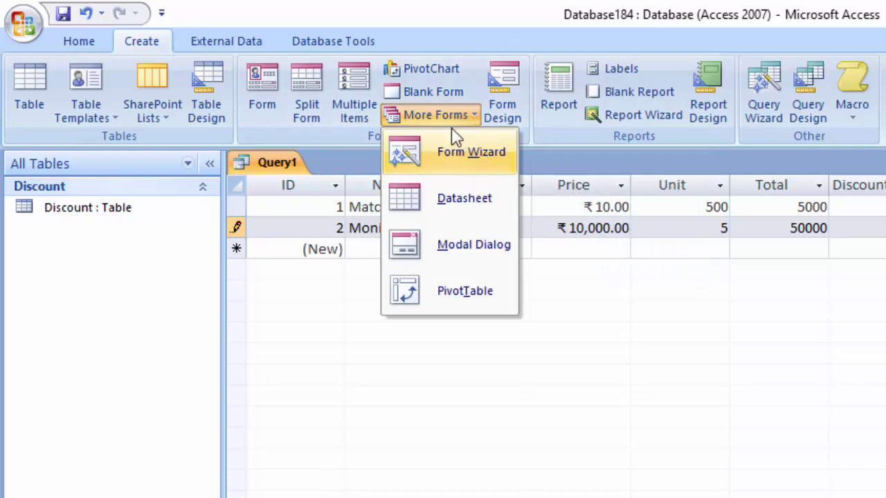
click(459, 167)
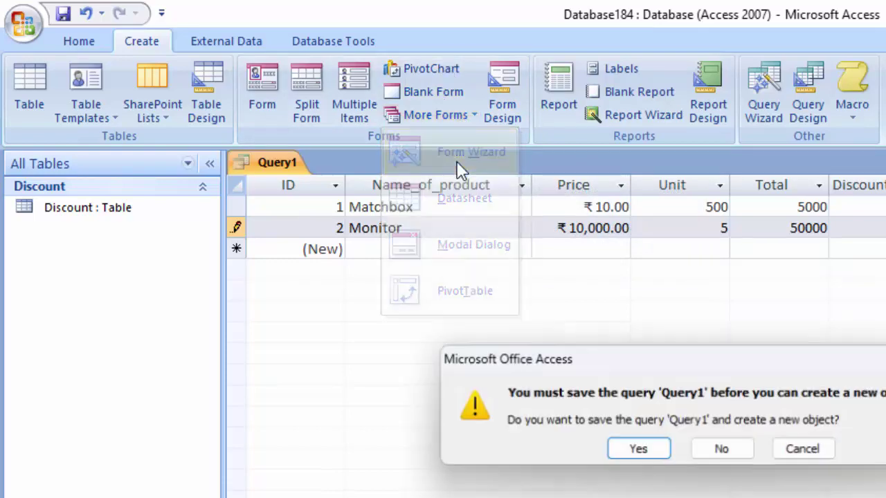
click(638, 449)
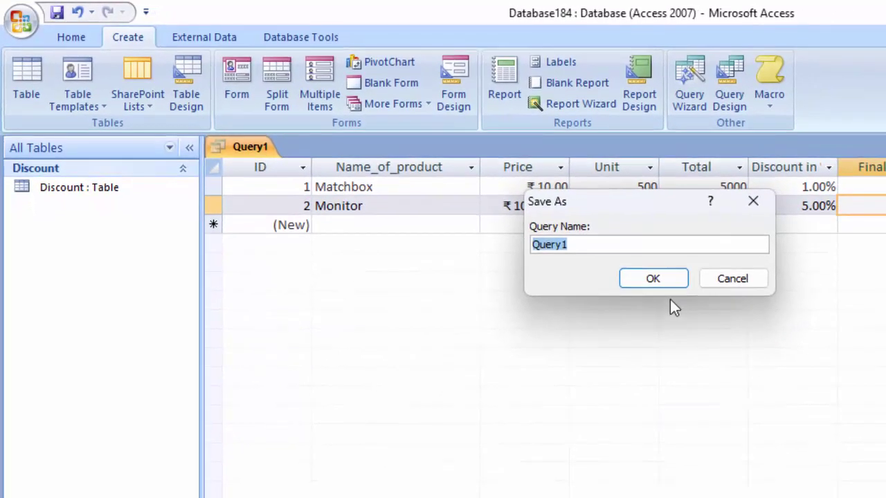
click(667, 281)
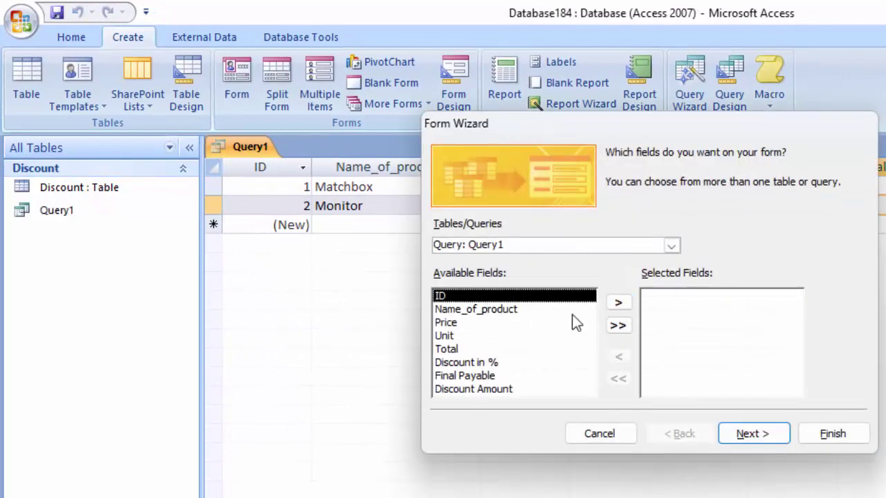
Build the form from all Query1 fields, Columnar layout, Module style, opening it for design changes.
click(620, 326)
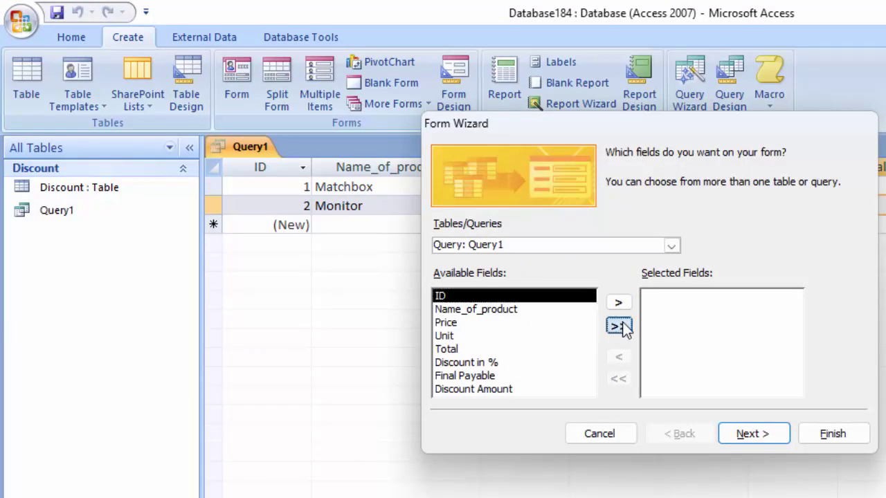
click(738, 436)
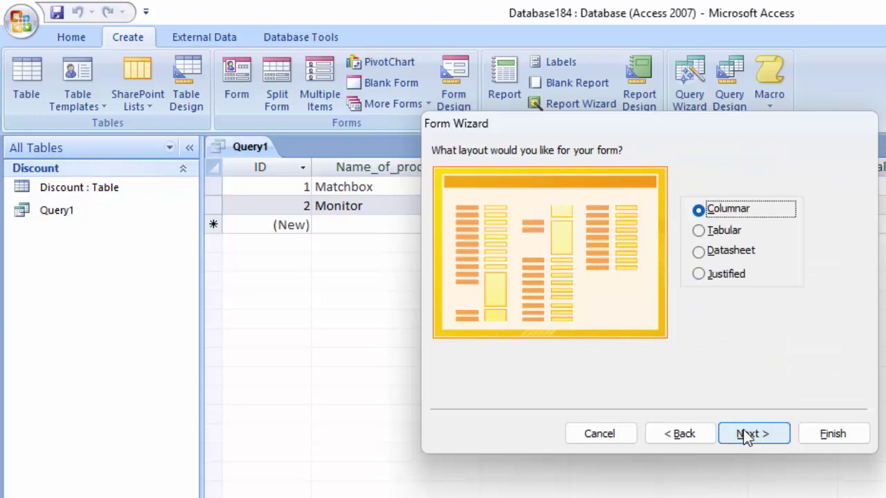
click(746, 435)
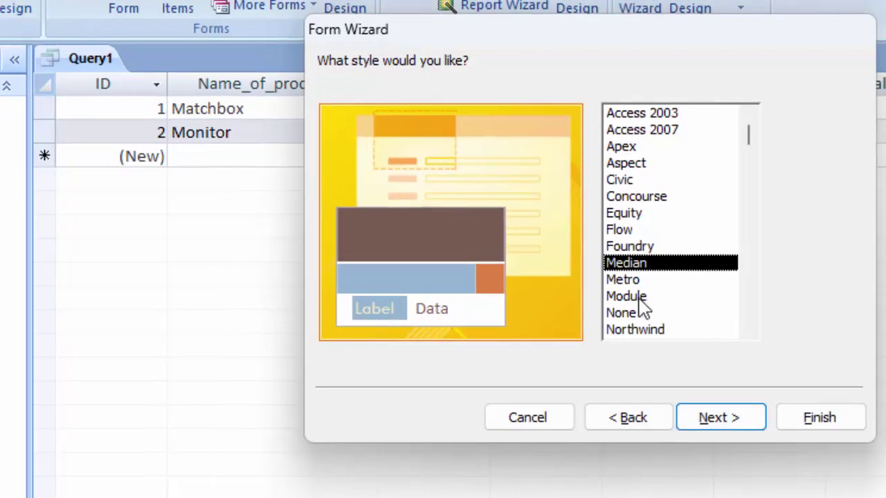
click(638, 296)
click(725, 418)
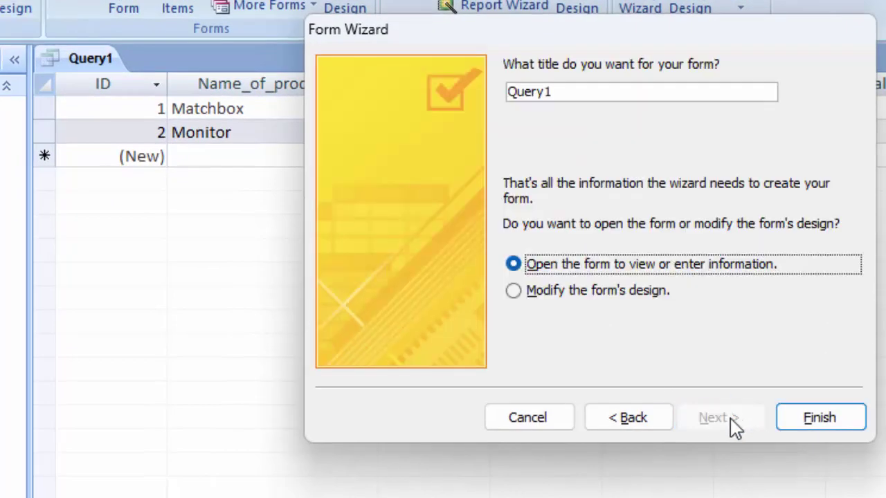
click(609, 292)
click(848, 424)
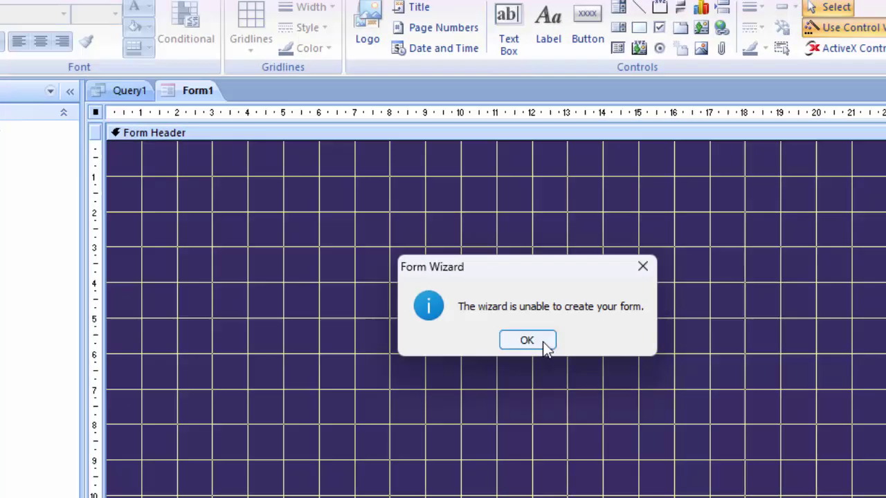
click(609, 374)
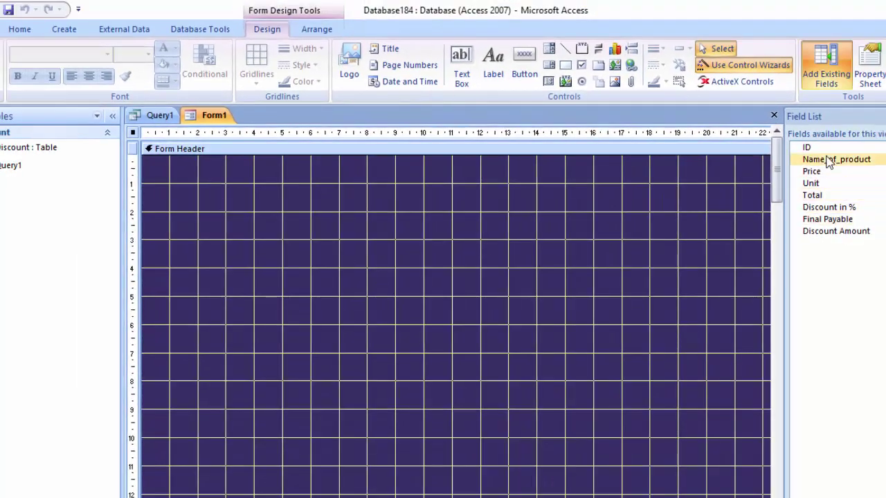
Place the Name_of_product and Price fields with their labels on the form header.
drag(830, 161, 560, 189)
drag(272, 228, 272, 228)
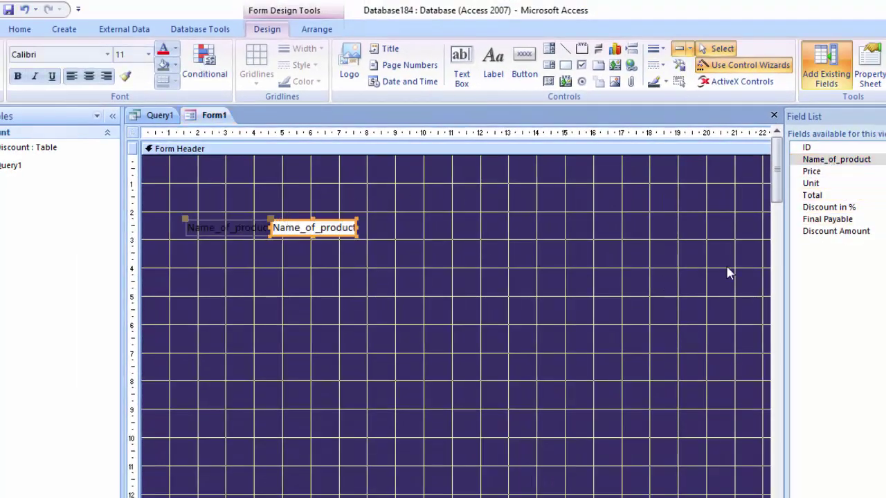
mouse_move(824, 173)
mouse_down()
mouse_move(455, 202)
mouse_move(450, 233)
mouse_up()
drag(385, 239, 390, 233)
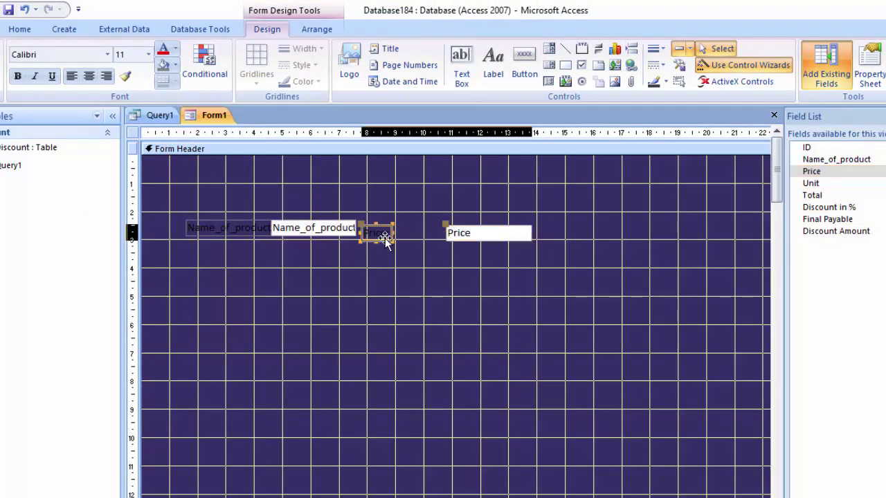
Give the Price label and the Form Header section a light peach background.
click(22, 31)
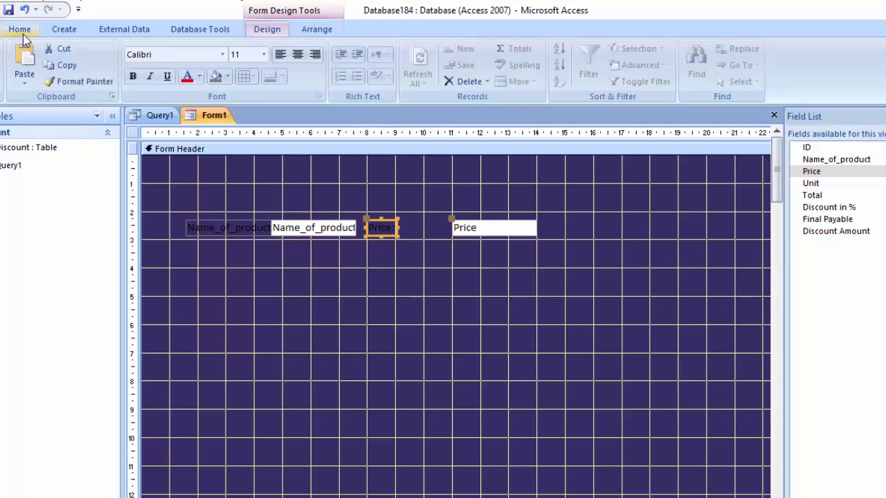
click(227, 77)
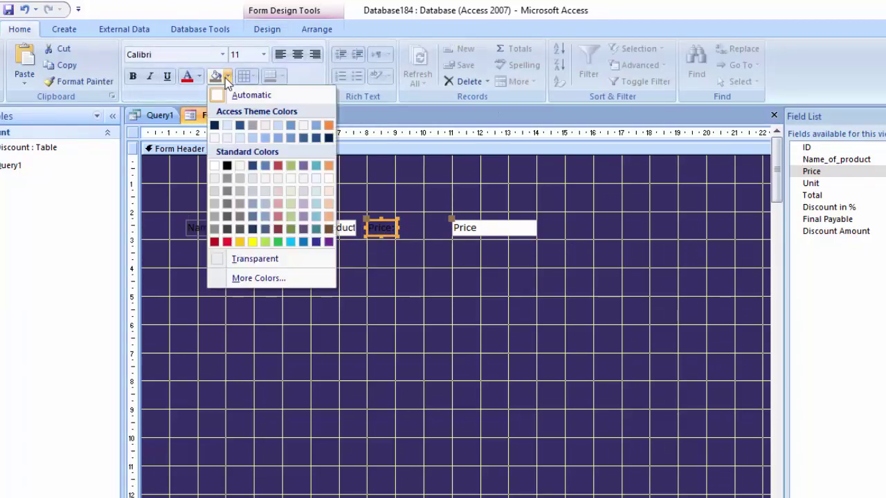
click(331, 197)
click(425, 336)
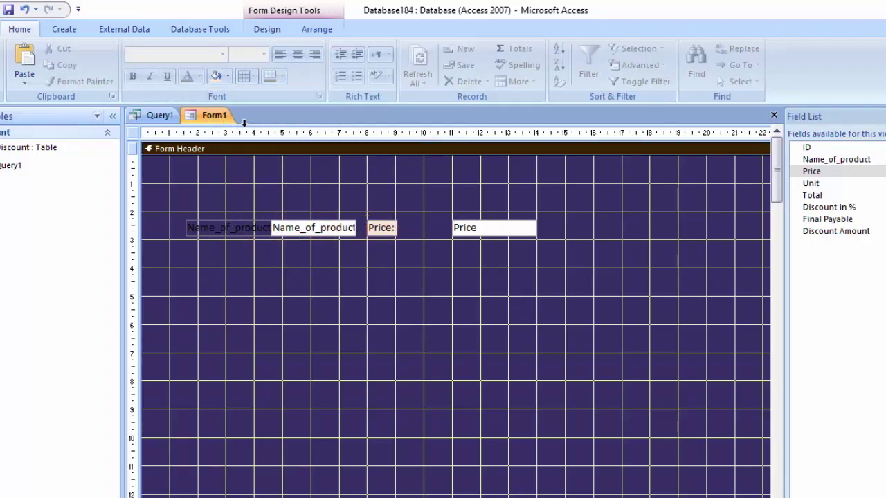
click(228, 77)
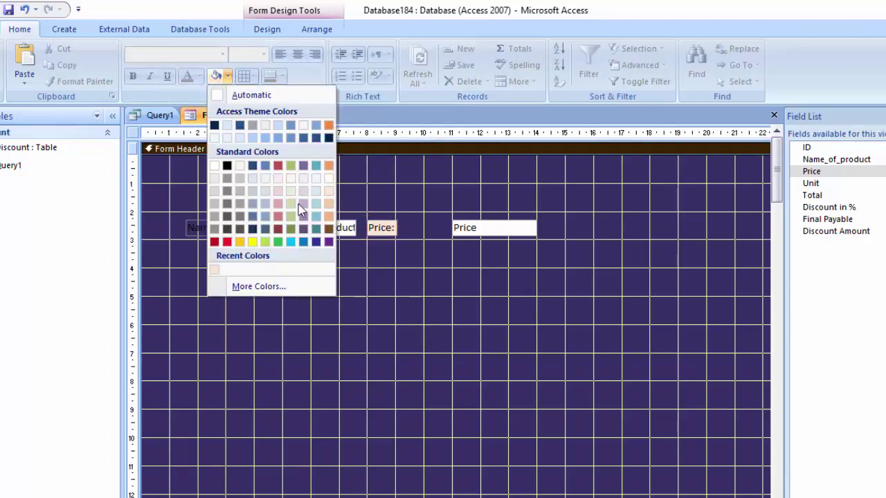
click(329, 204)
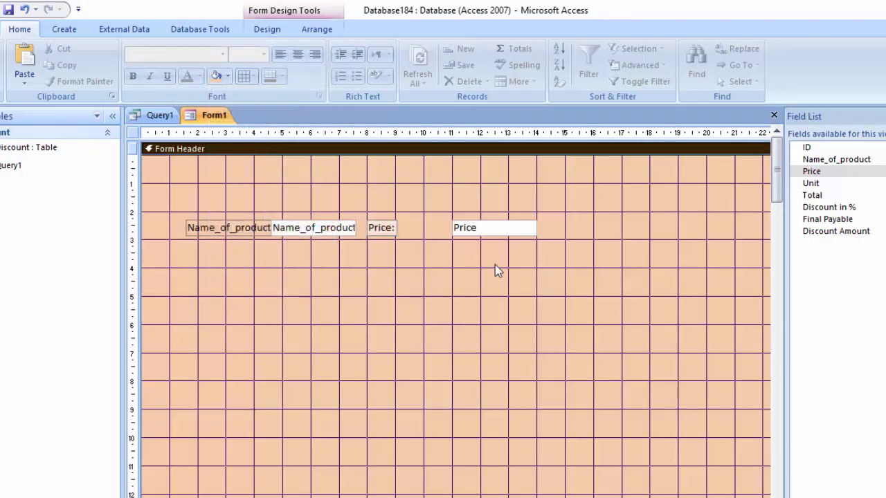
drag(495, 265, 181, 211)
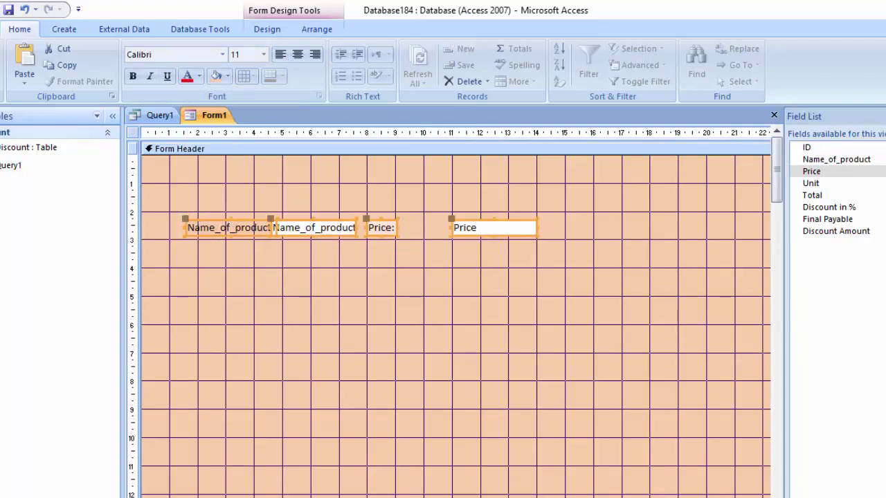
Stack Unit, Total, Discount in %, Final Payable and Discount Amount fields below Price.
click(289, 306)
mouse_move(812, 183)
mouse_down()
mouse_move(823, 186)
mouse_move(447, 287)
mouse_up()
drag(462, 258, 459, 257)
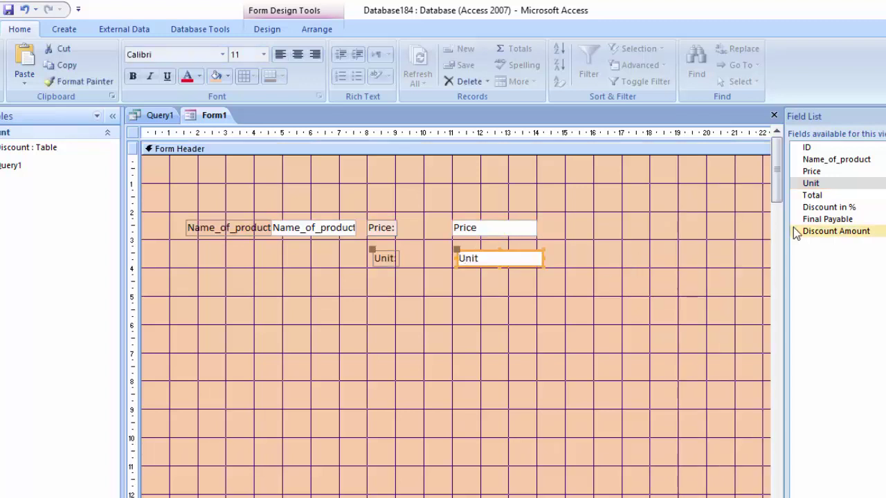
drag(826, 199, 582, 296)
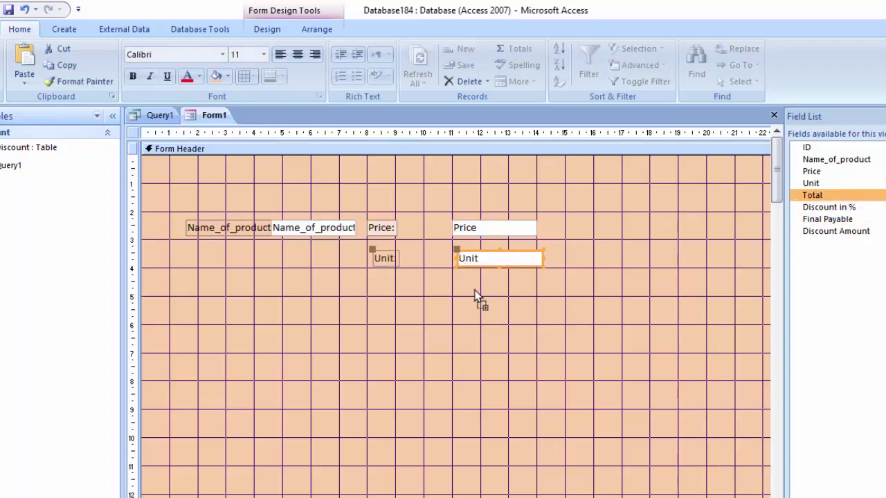
drag(475, 292, 460, 282)
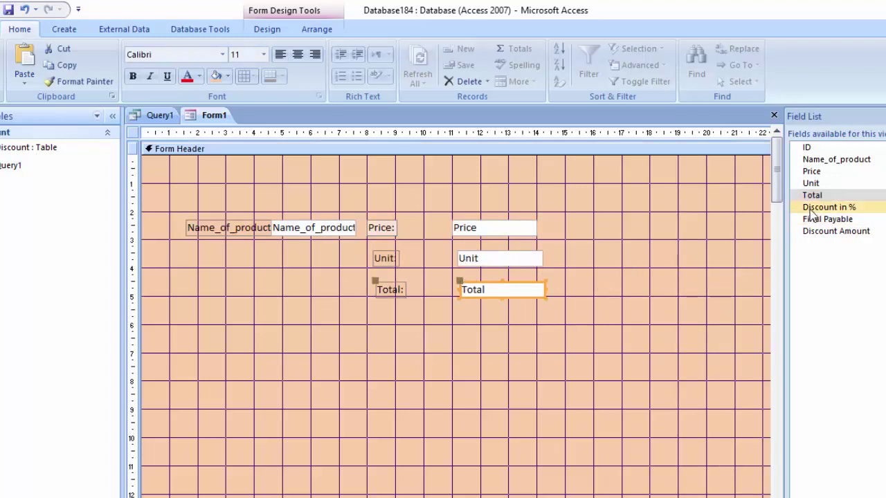
mouse_move(811, 213)
mouse_down()
mouse_move(470, 326)
mouse_move(461, 317)
mouse_up()
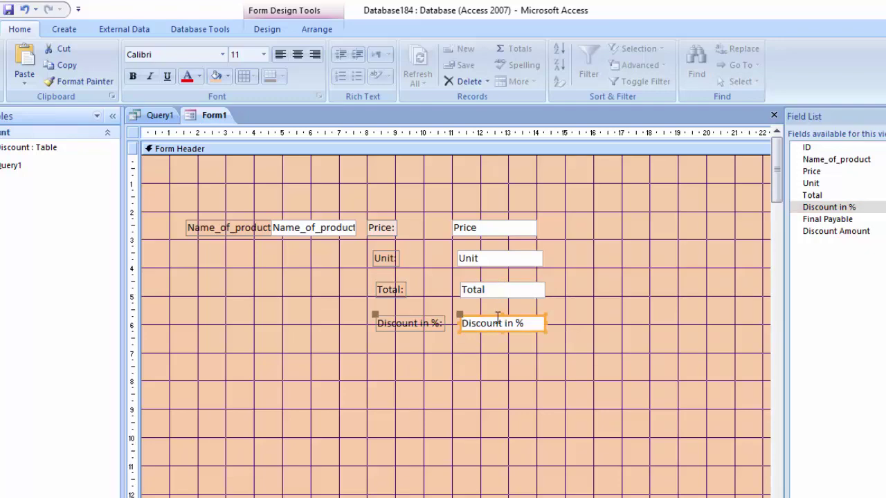
mouse_move(827, 220)
mouse_down()
mouse_move(503, 354)
mouse_move(471, 352)
mouse_up()
drag(803, 226, 474, 374)
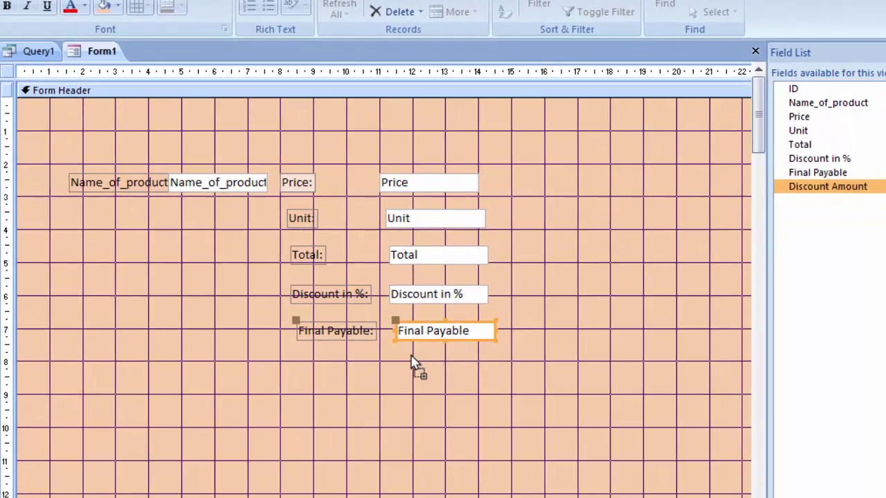
drag(419, 363, 410, 353)
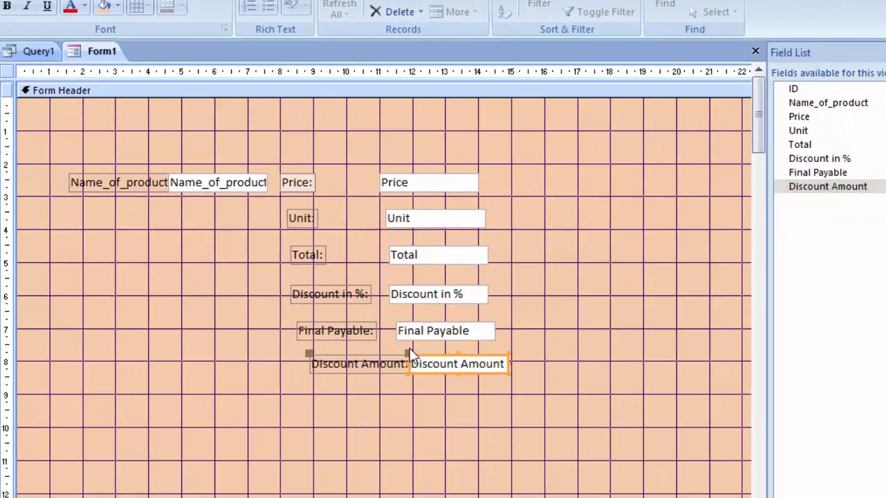
click(297, 374)
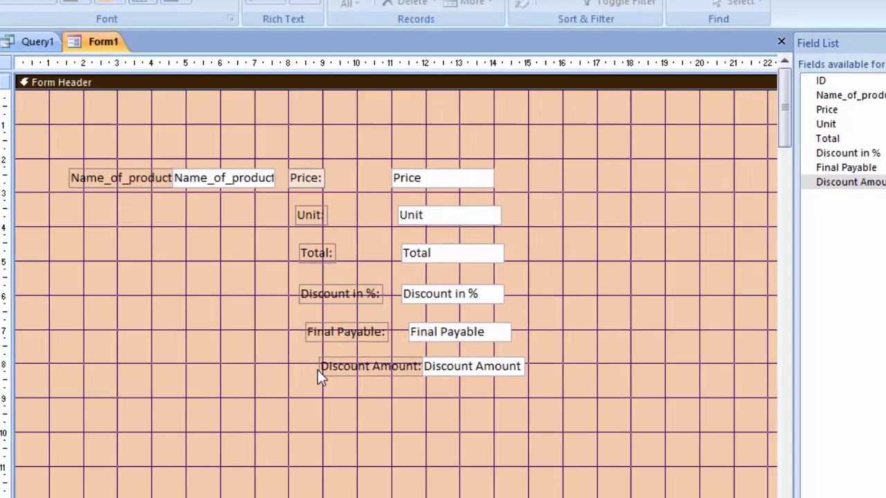
click(310, 372)
Resize the Discount Amount label so it no longer overlaps its text box.
drag(400, 396, 383, 406)
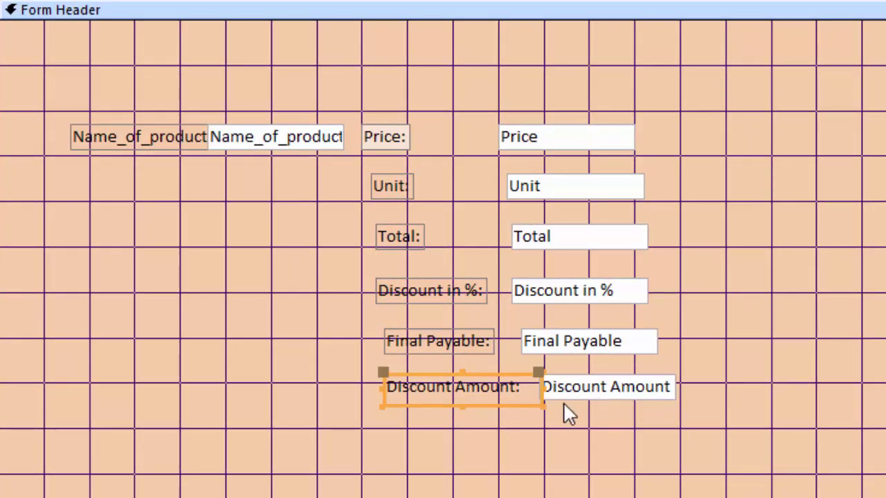
drag(543, 405, 529, 402)
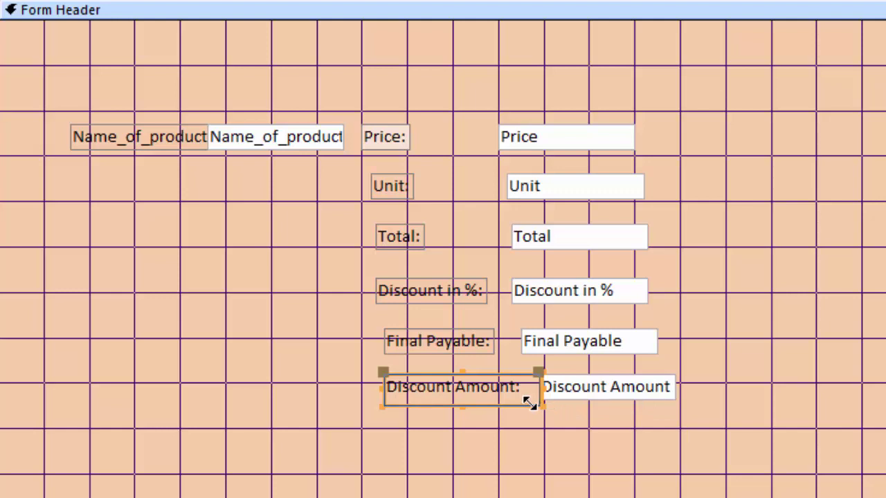
click(588, 391)
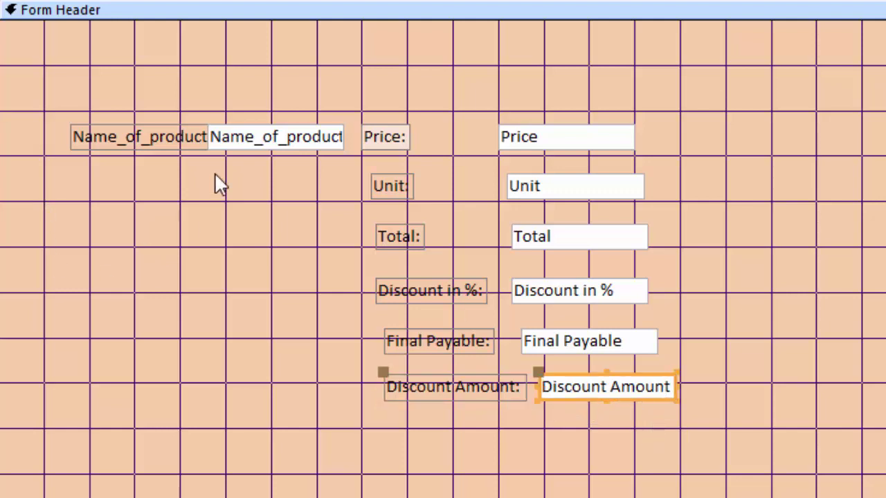
Extend the Name_of_product label leftward and widen its text box toward Price.
click(279, 136)
click(113, 138)
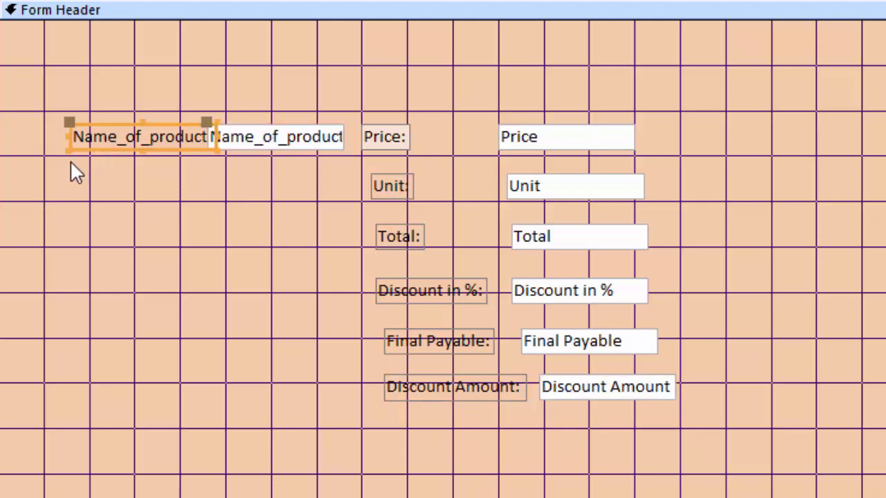
drag(69, 151, 43, 153)
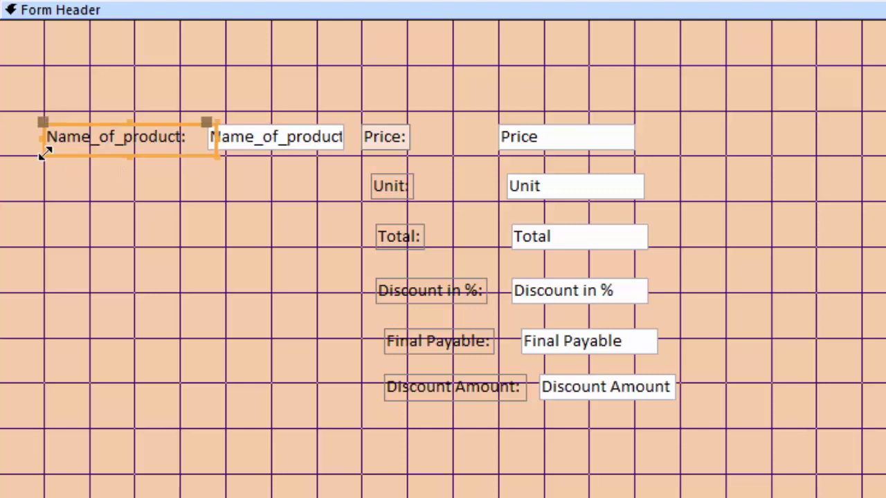
drag(216, 153, 194, 153)
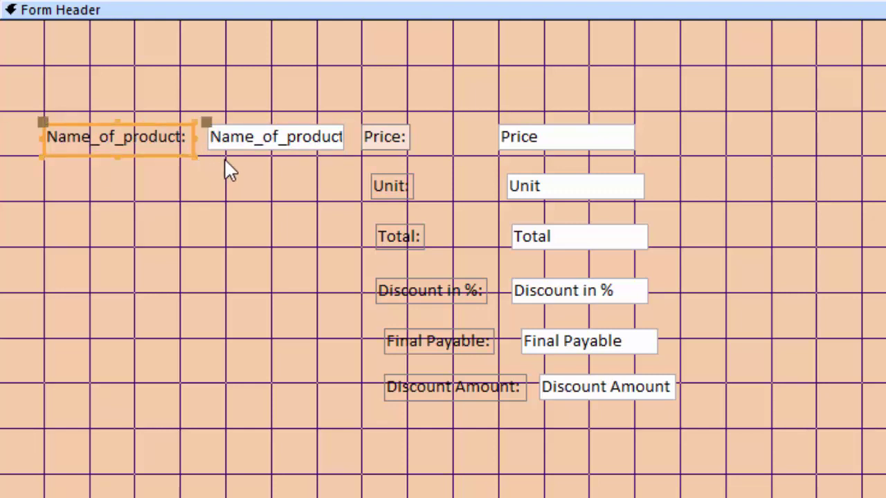
click(263, 147)
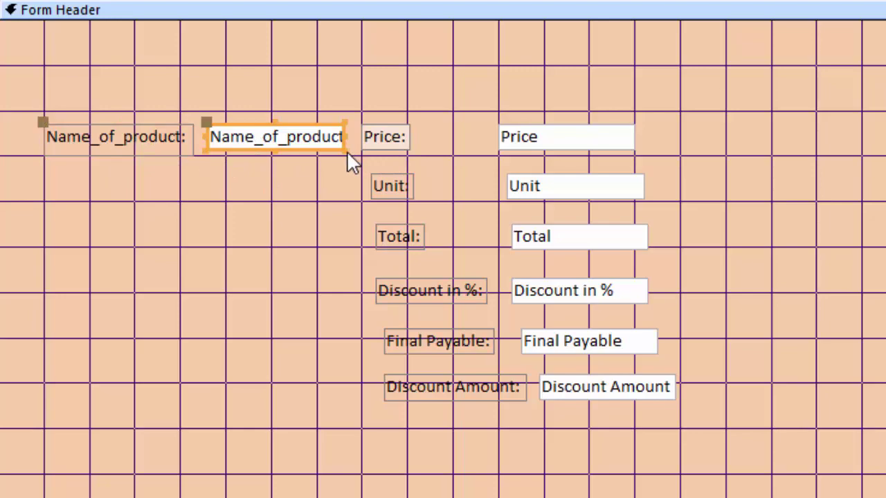
drag(346, 151, 357, 152)
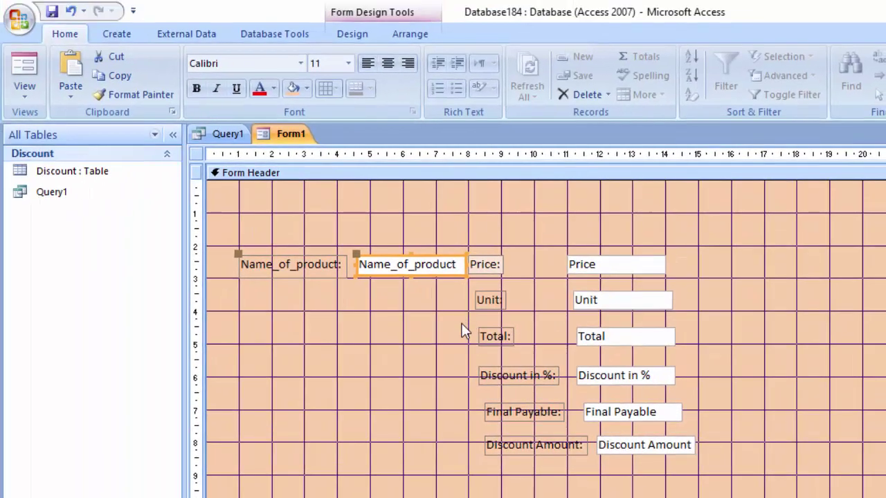
click(42, 69)
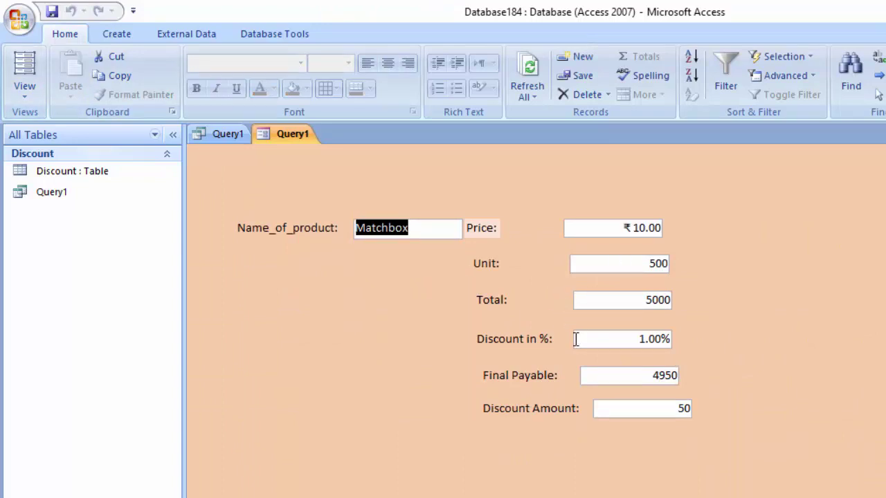
click(27, 90)
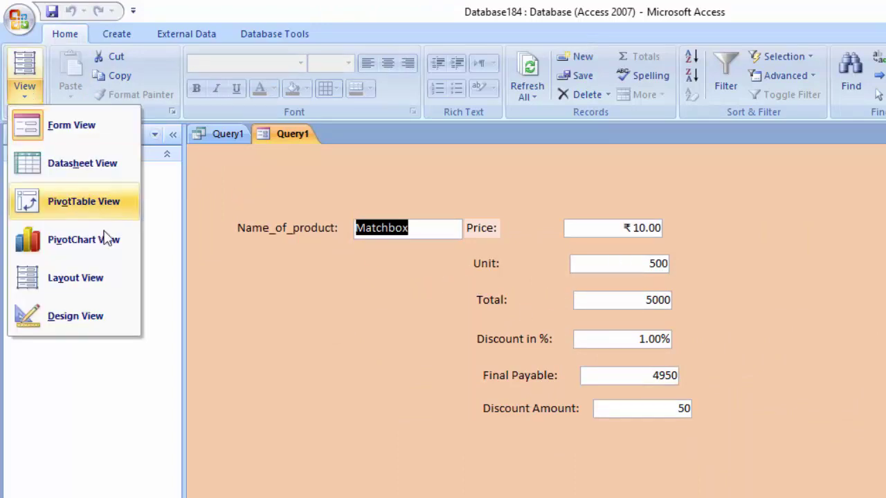
click(108, 308)
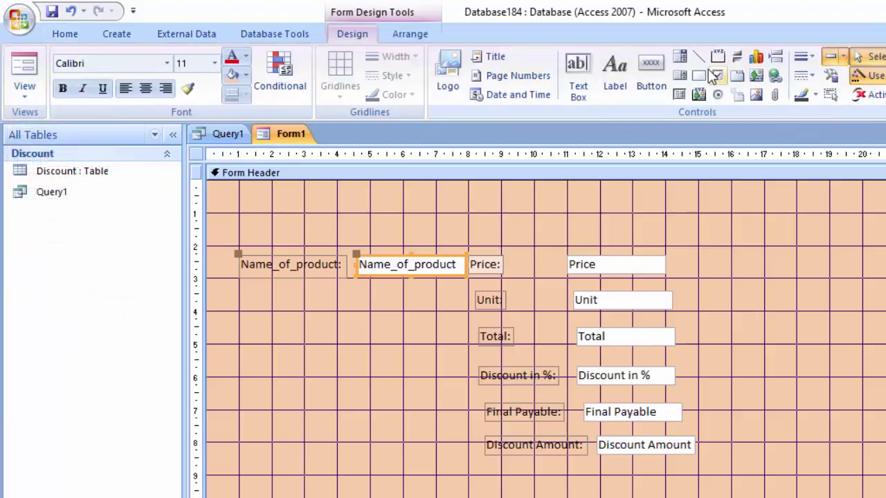
Draw a combo box in the form header that finds records by ID, keeping the default column width.
click(680, 56)
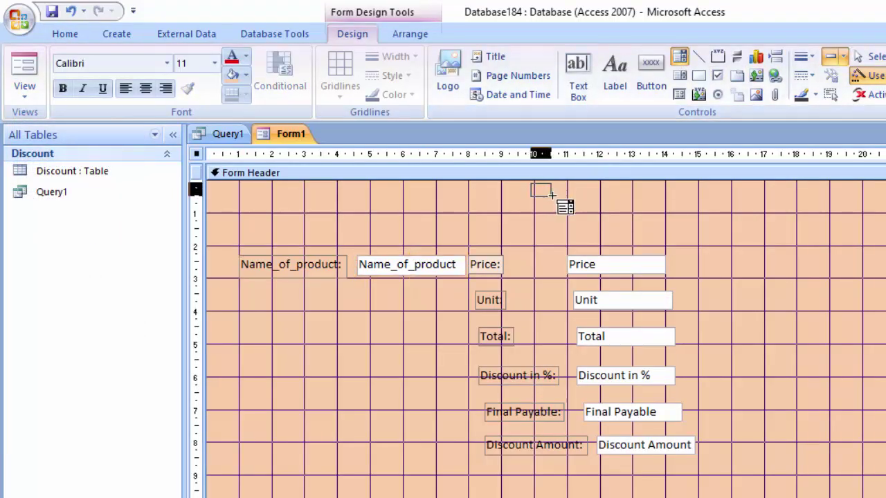
drag(537, 185, 671, 210)
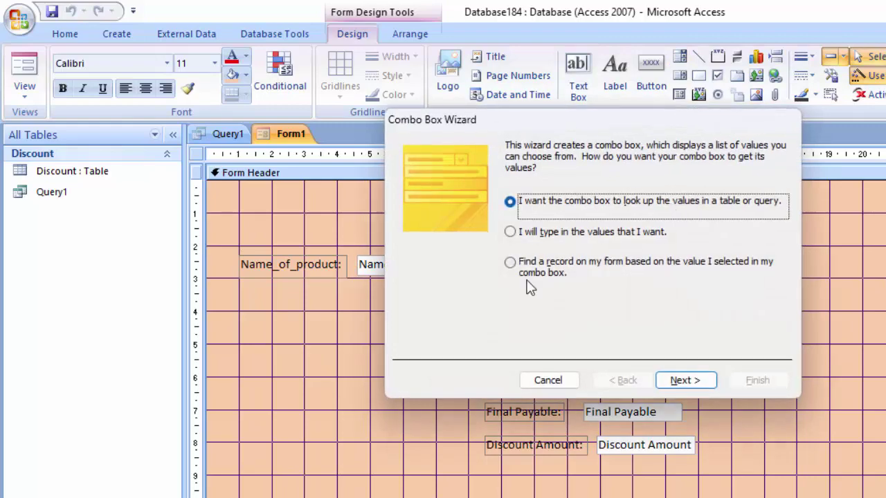
click(534, 246)
click(534, 265)
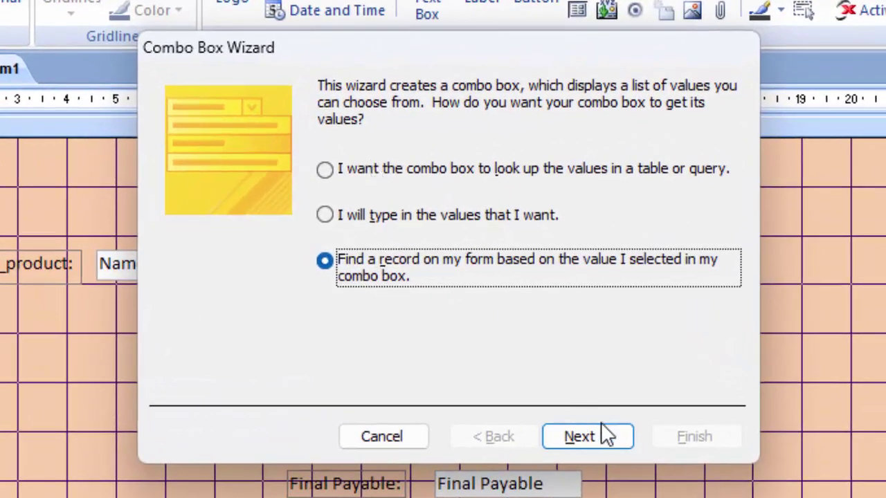
click(602, 436)
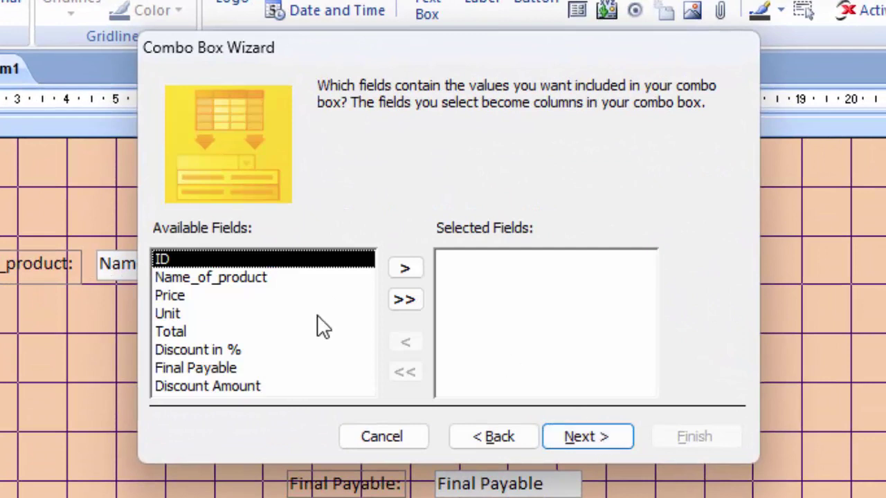
click(407, 268)
click(597, 440)
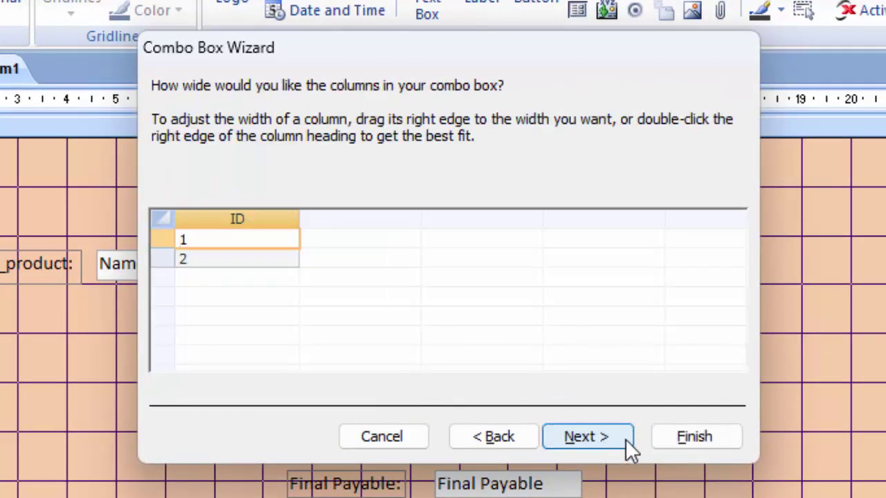
click(625, 439)
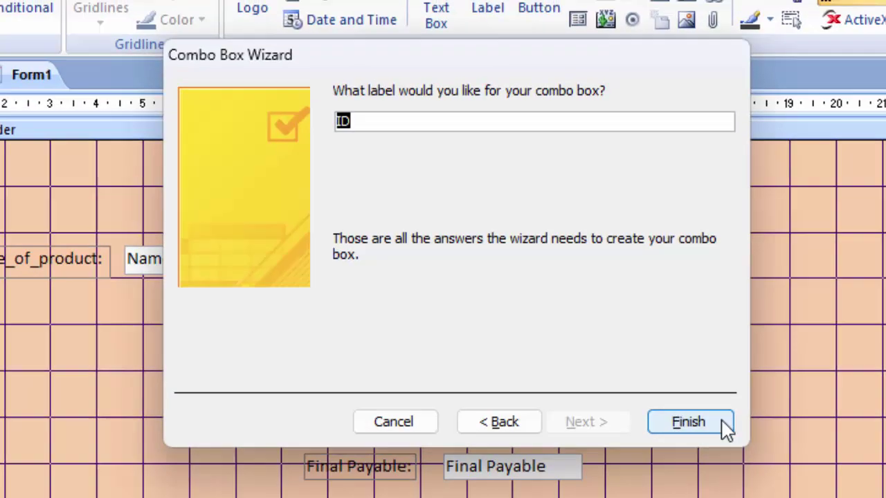
click(734, 437)
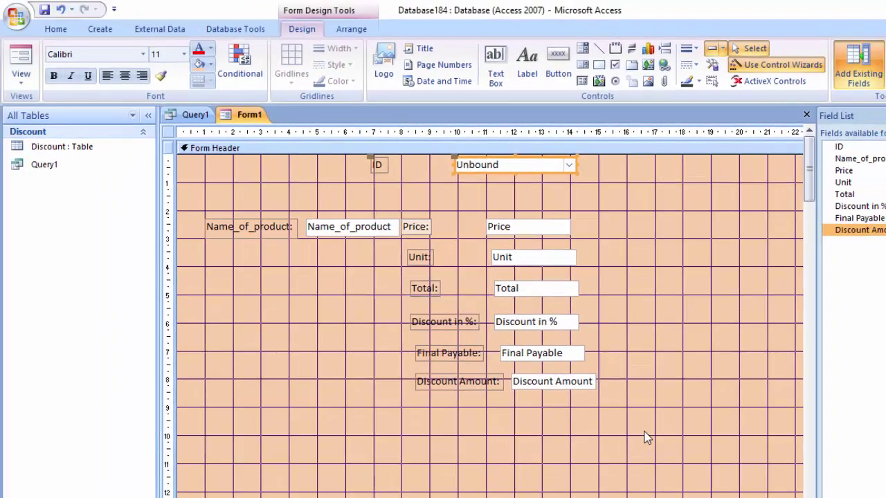
Give all form controls a dark font colour and view the form showing the Matchbox record.
drag(645, 438, 242, 143)
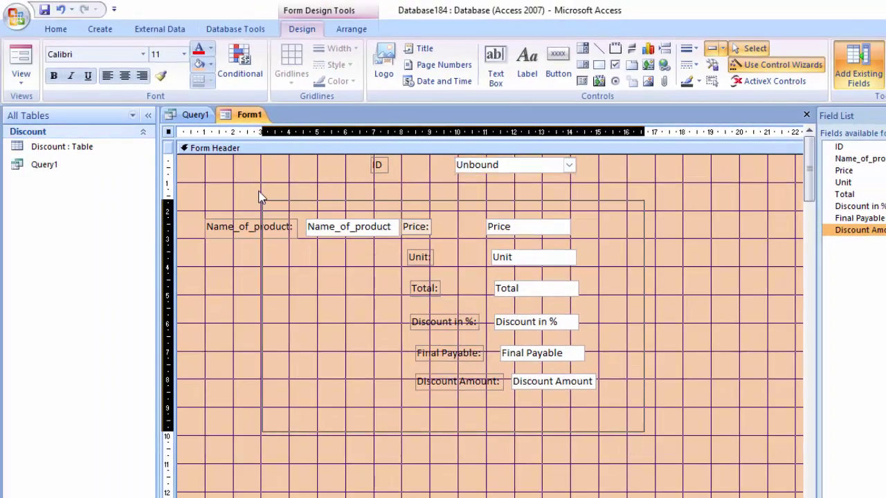
click(210, 49)
click(211, 138)
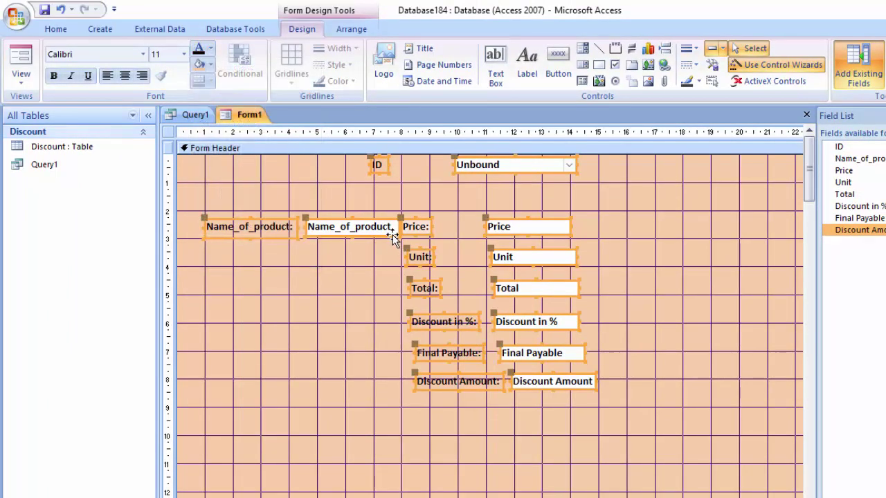
click(21, 59)
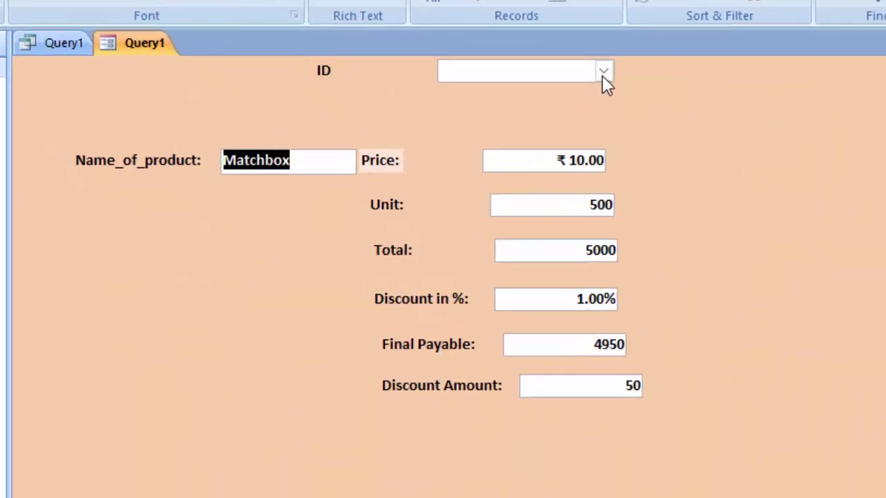
Pick ID 2 in the combo box to show Monitor, then ID 1 to return to Matchbox.
click(566, 134)
click(556, 114)
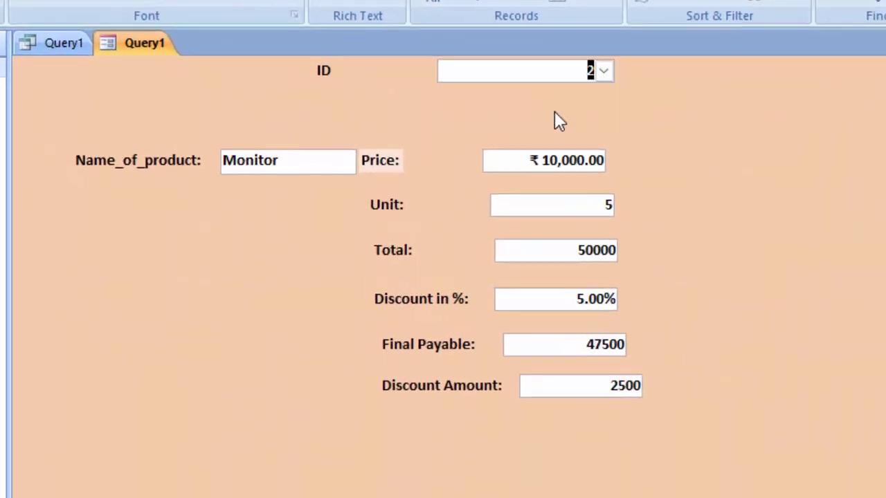
click(610, 76)
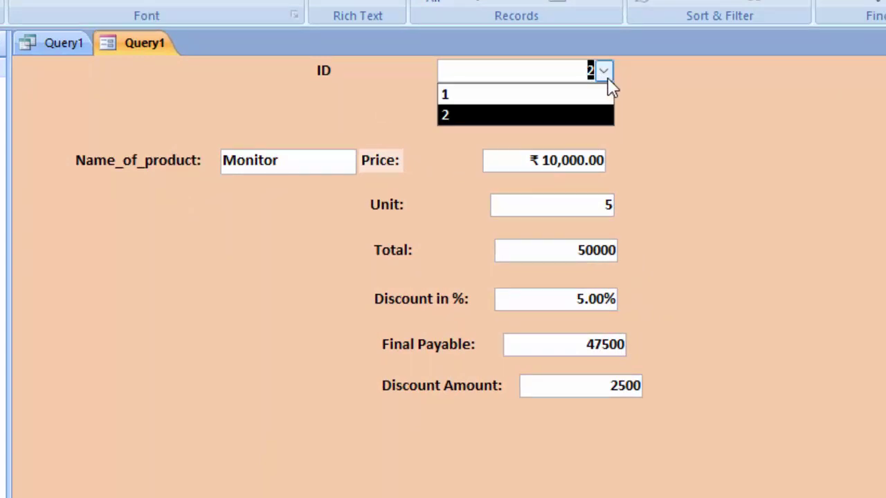
click(564, 93)
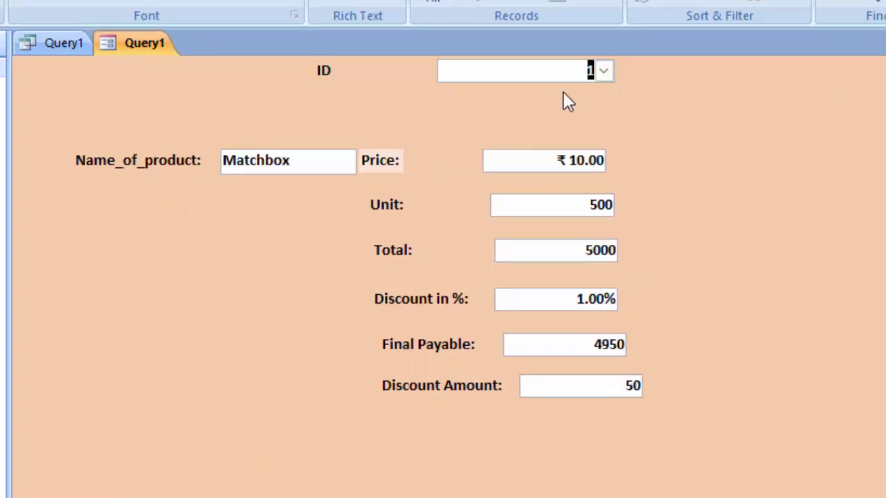